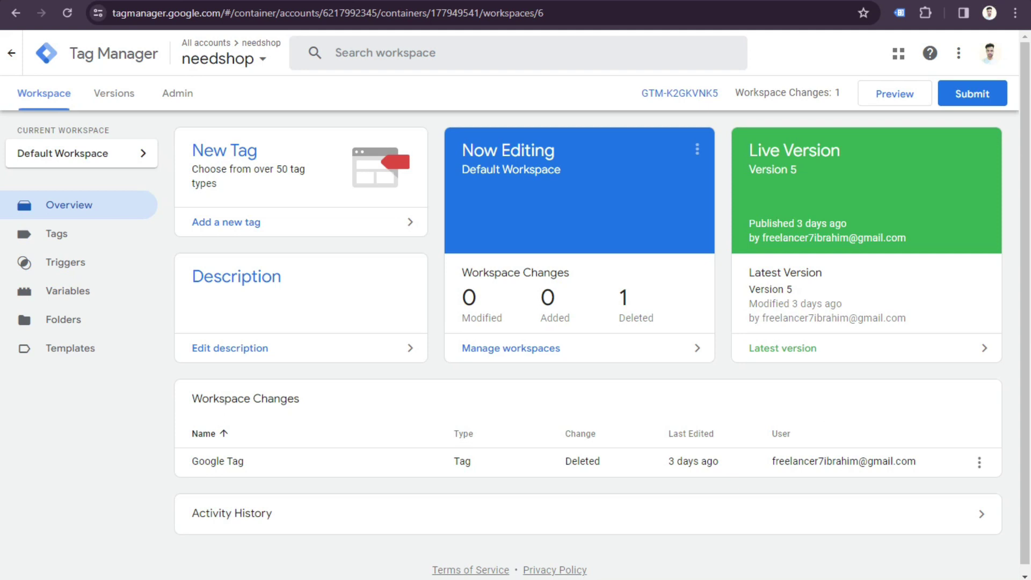
- Google 'data layer checker' and open the Datalayer Checker extension's store page in a new tab
key("ctrl+t")
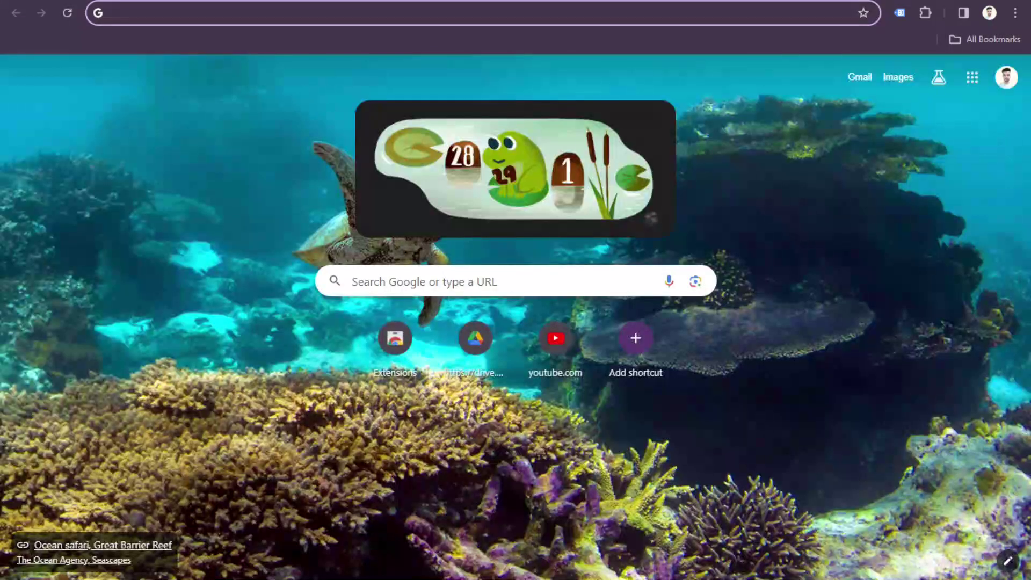
type("d")
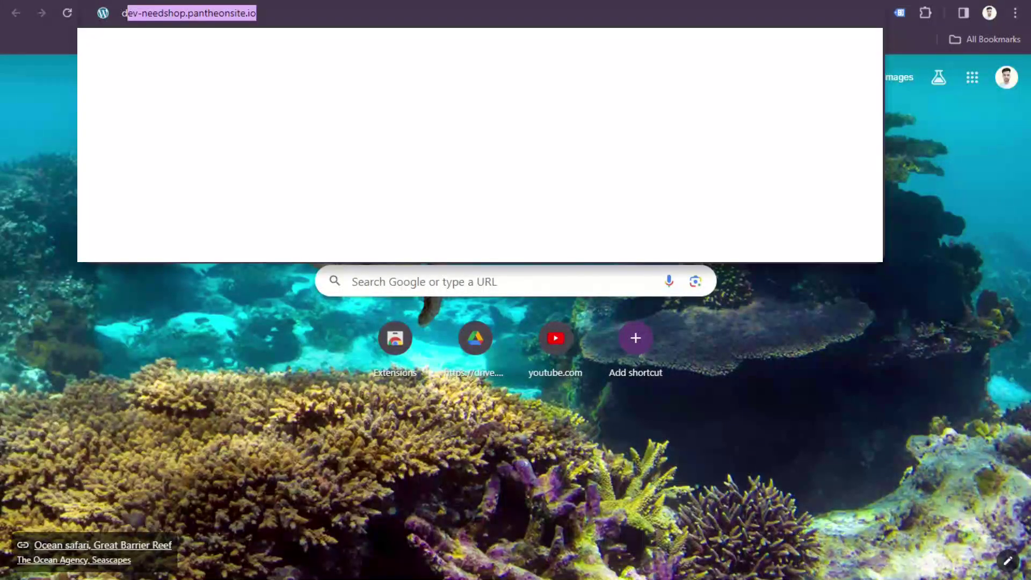
type("ata l")
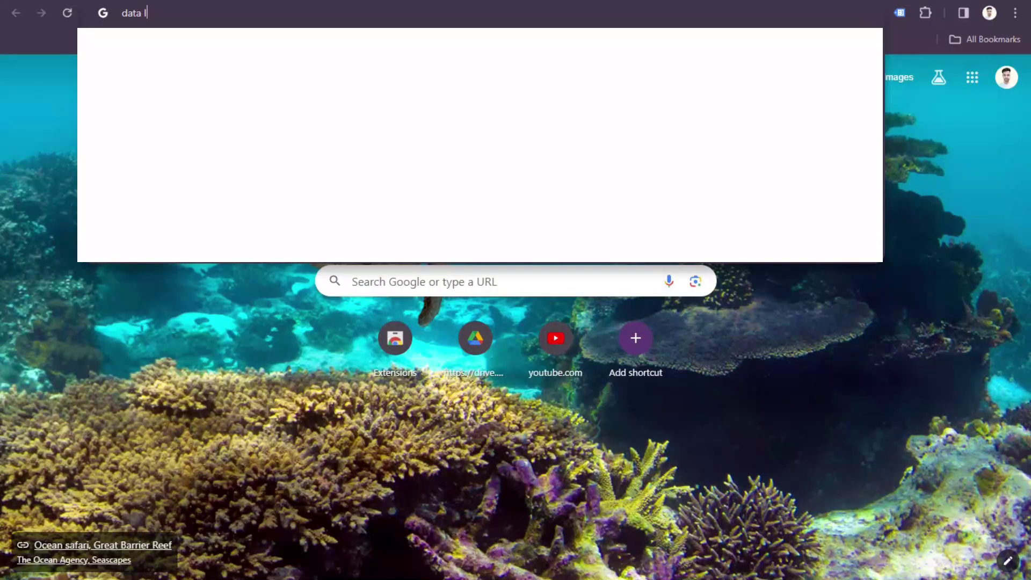
type("ayer c")
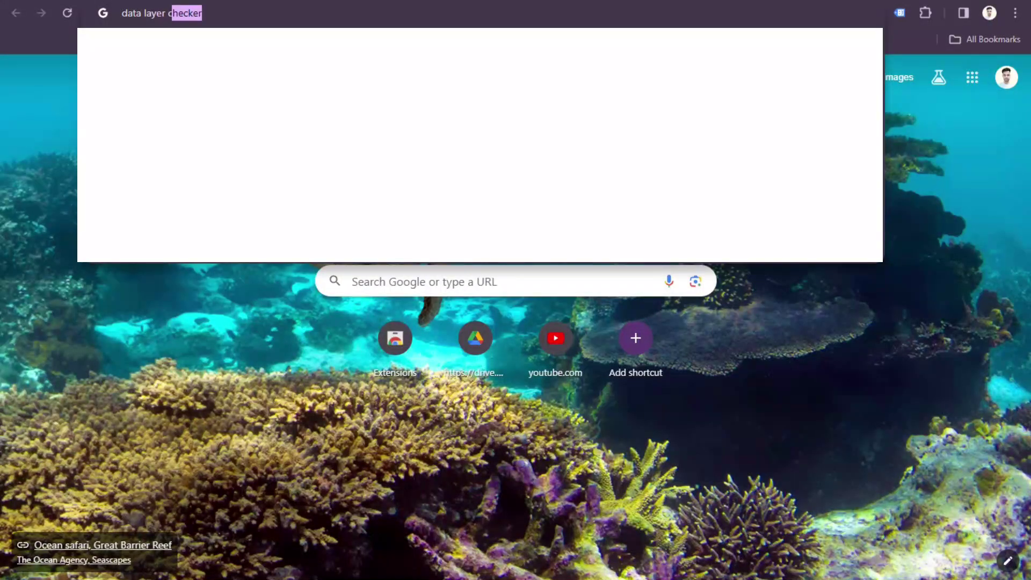
type("hecker")
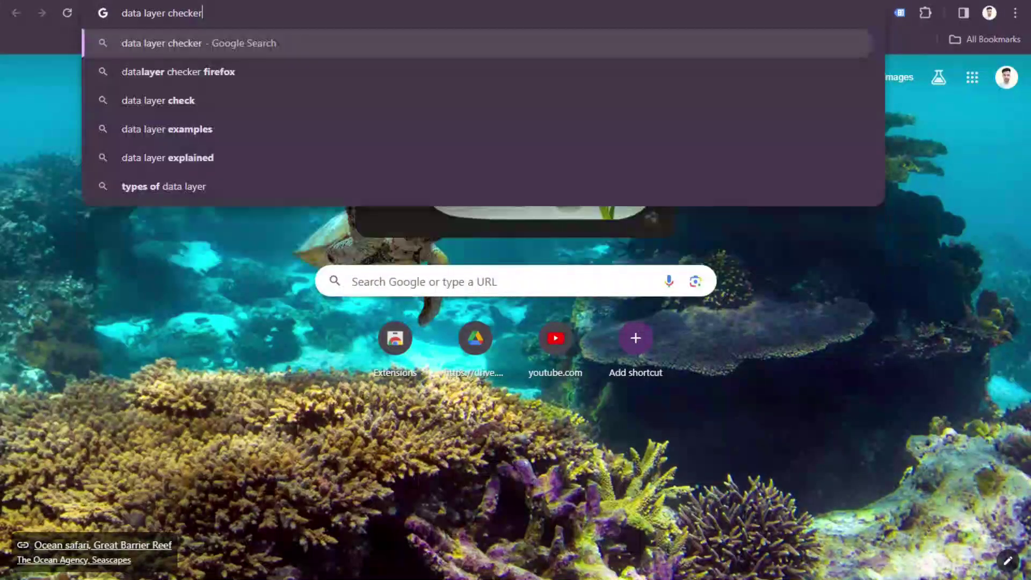
key("Return")
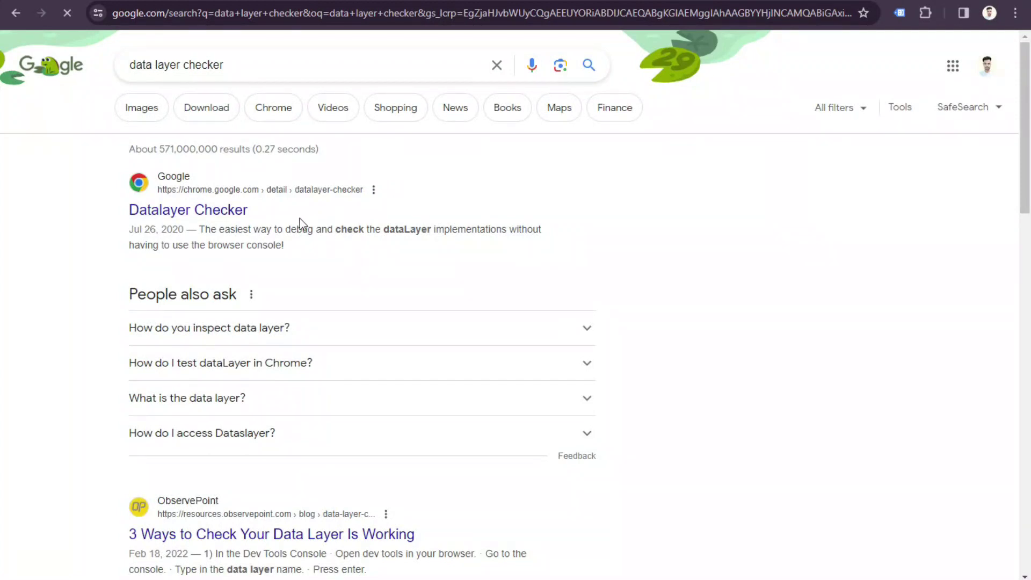
right_click(231, 215)
left_click(256, 230)
key("ctrl+Tab")
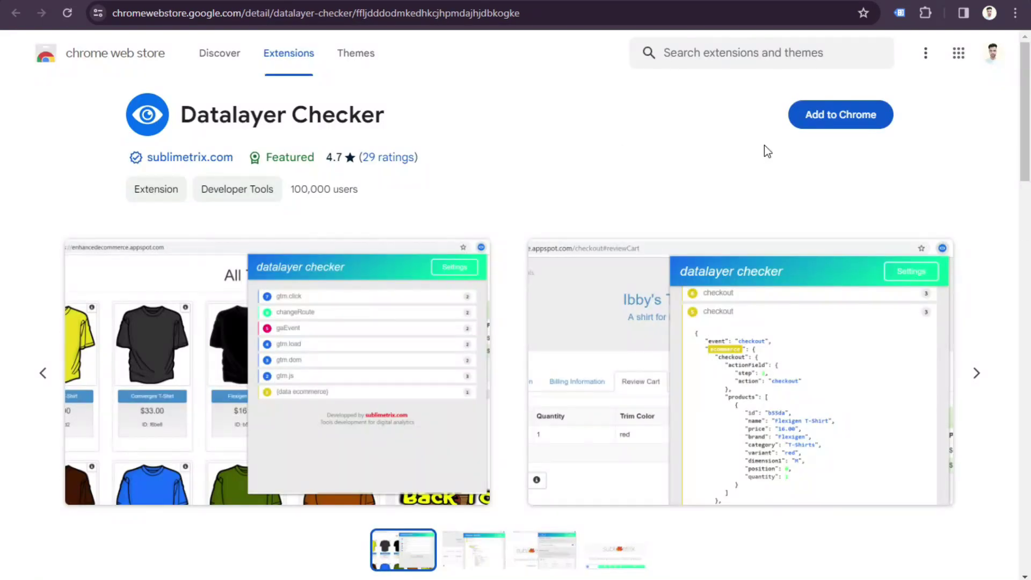
- Add the Datalayer Checker extension to Chrome, pin it to the toolbar, and return to WordPress
left_click(849, 121)
left_click(563, 144)
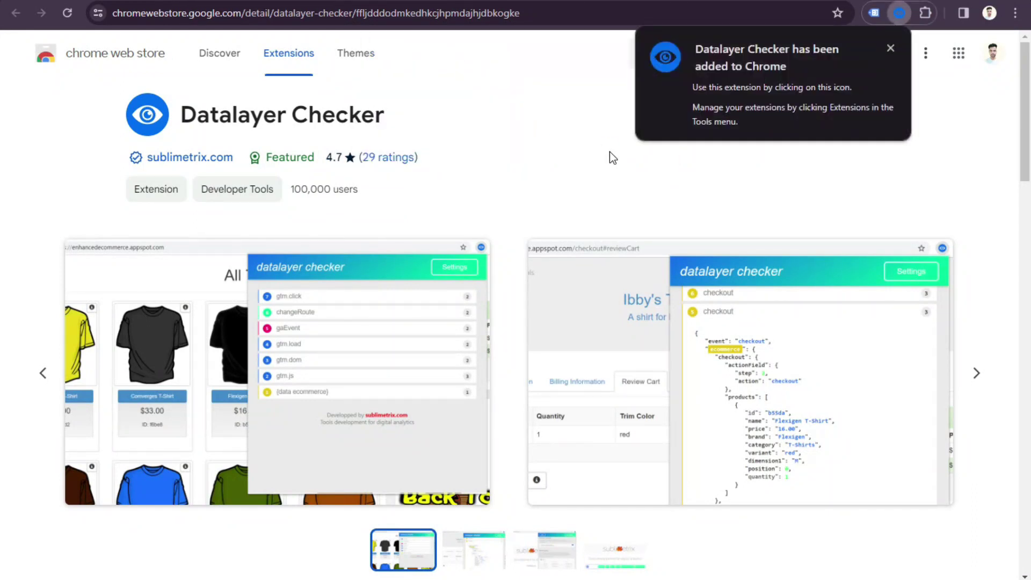
left_click(922, 13)
left_click(874, 156)
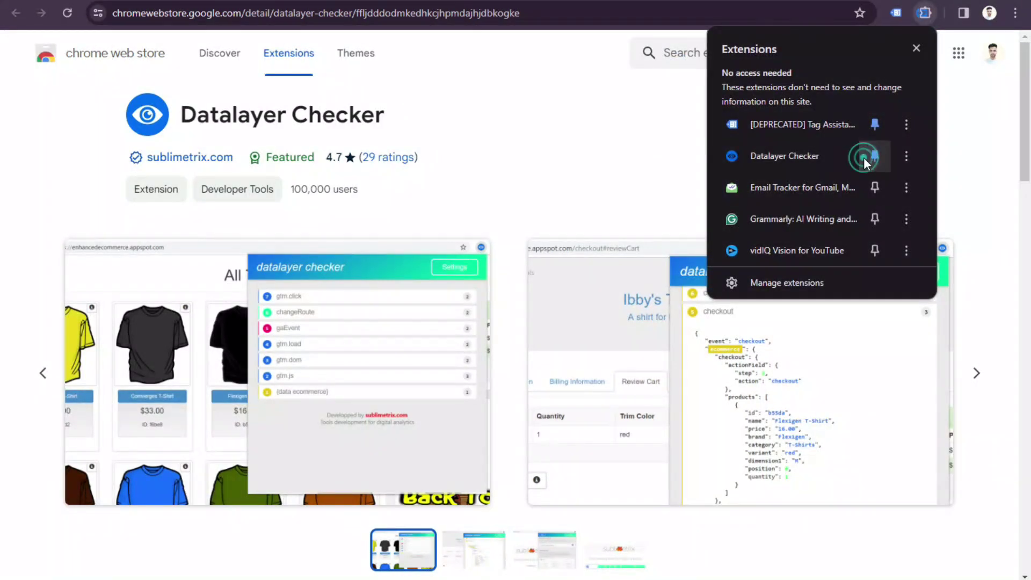
left_click(926, 14)
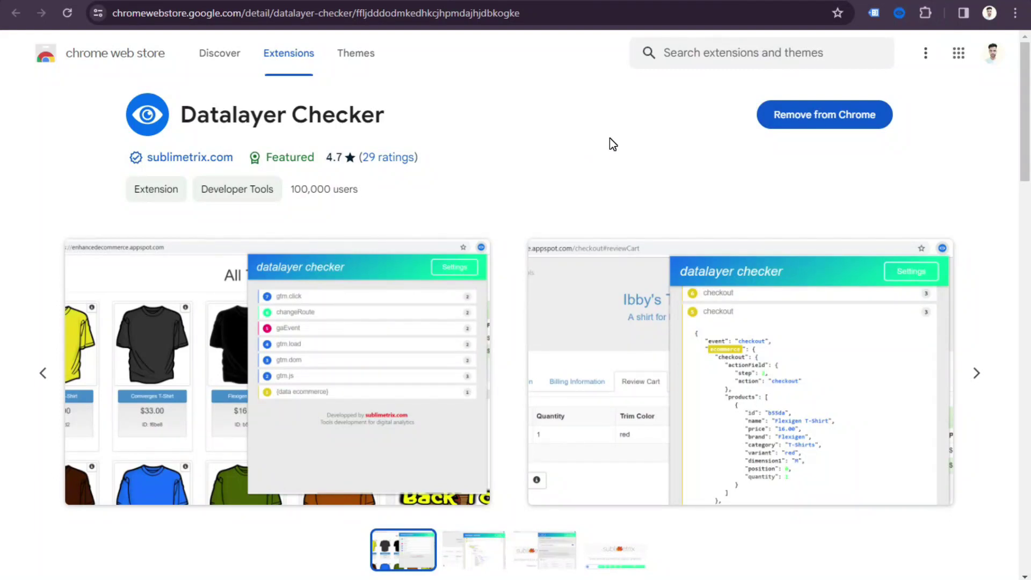
left_click(125, 1)
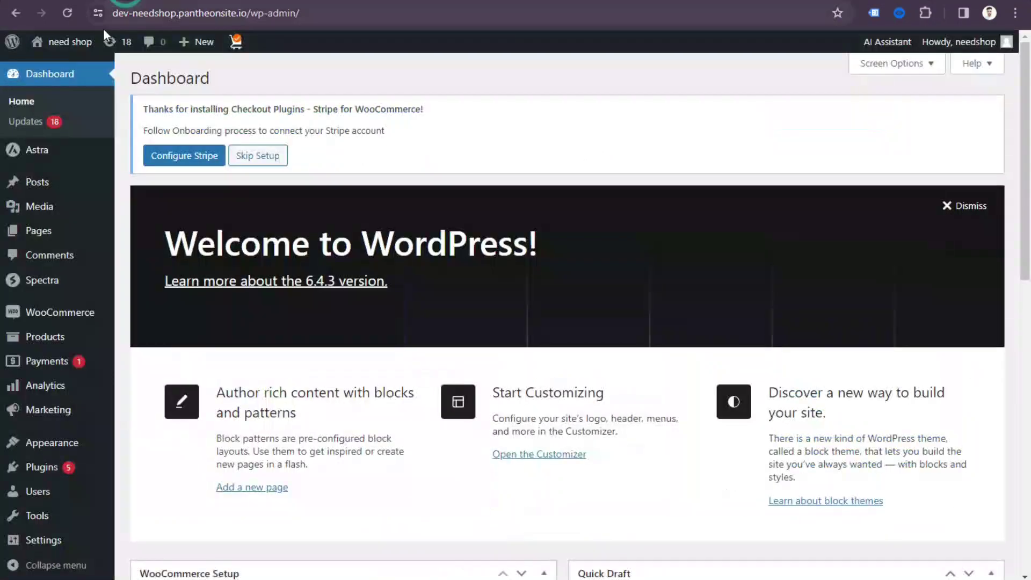
- Visit the storefront, open the Denim Blue Jeans product page, and view its data layer events
right_click(83, 60)
key("Escape")
left_click(70, 42)
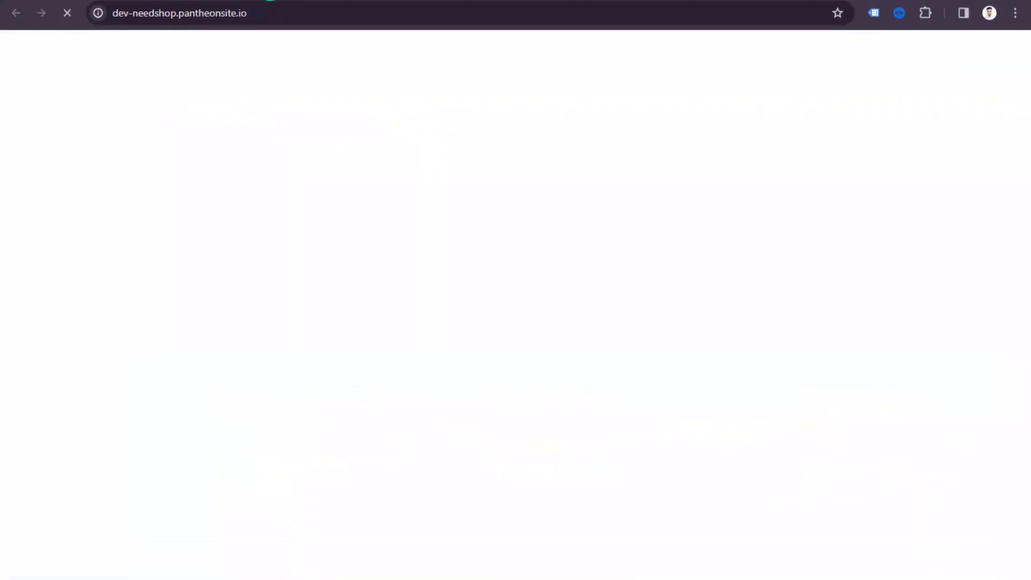
scroll(494, 258, "down", 10)
scroll(493, 260, "down", 4)
scroll(490, 260, "up", 4)
left_click(217, 402)
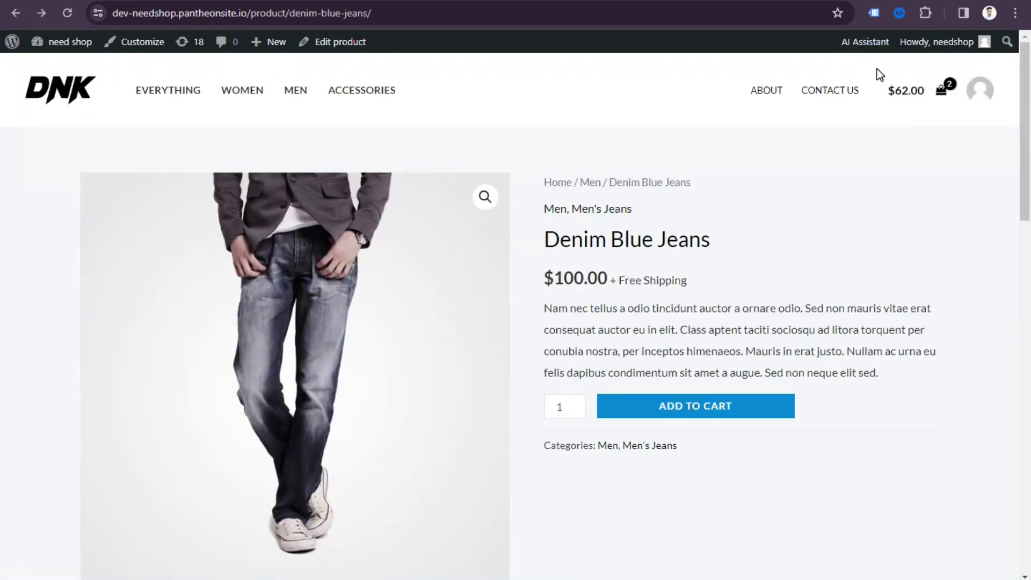
left_click(900, 13)
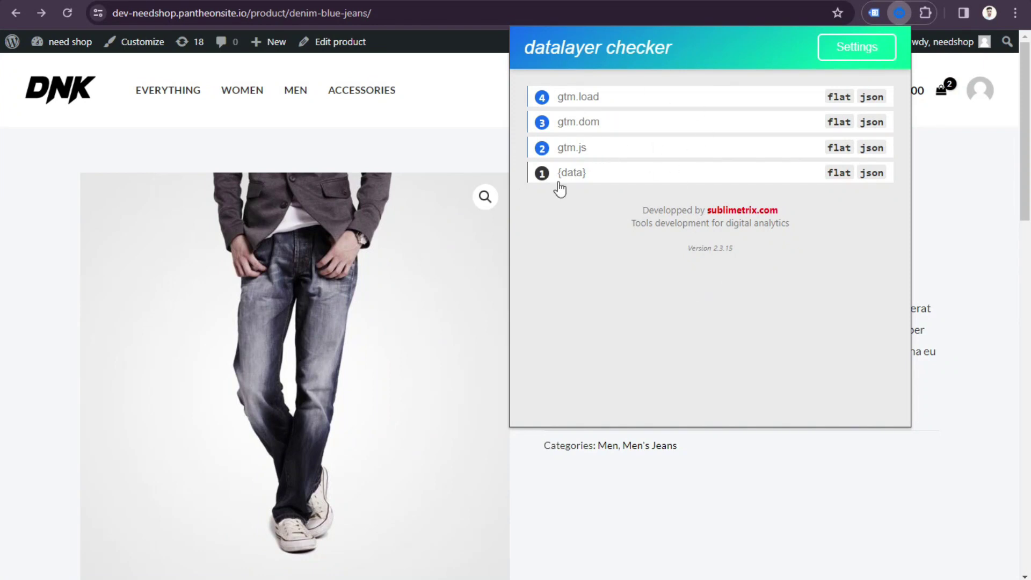
- Add Denim Blue Jeans to the cart and recheck the data layer, showing only gtm.js, gtm.dom, gtm.load
left_click(759, 475)
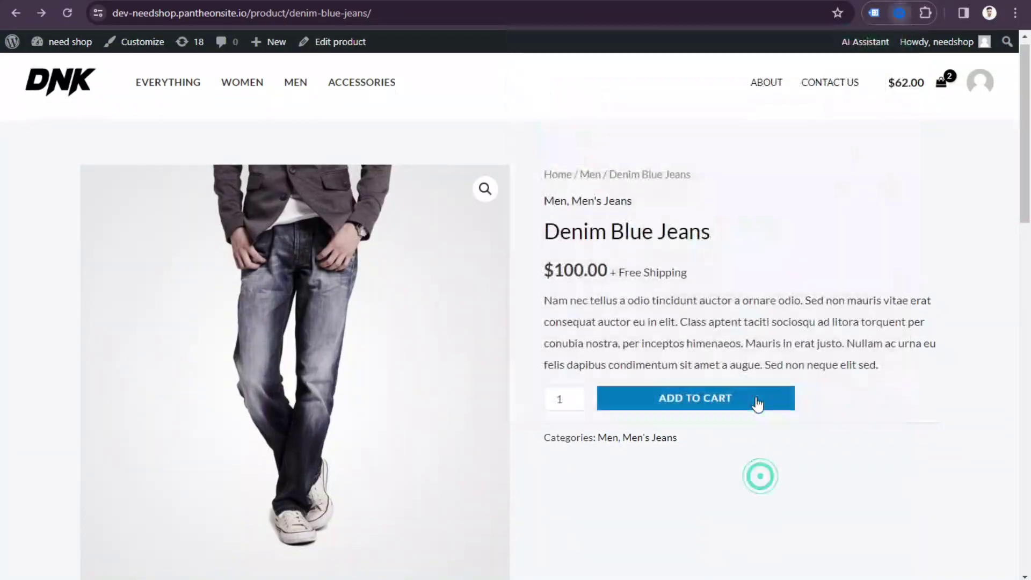
scroll(755, 440, "down", 3)
scroll(750, 398, "up", 3)
left_click(728, 406)
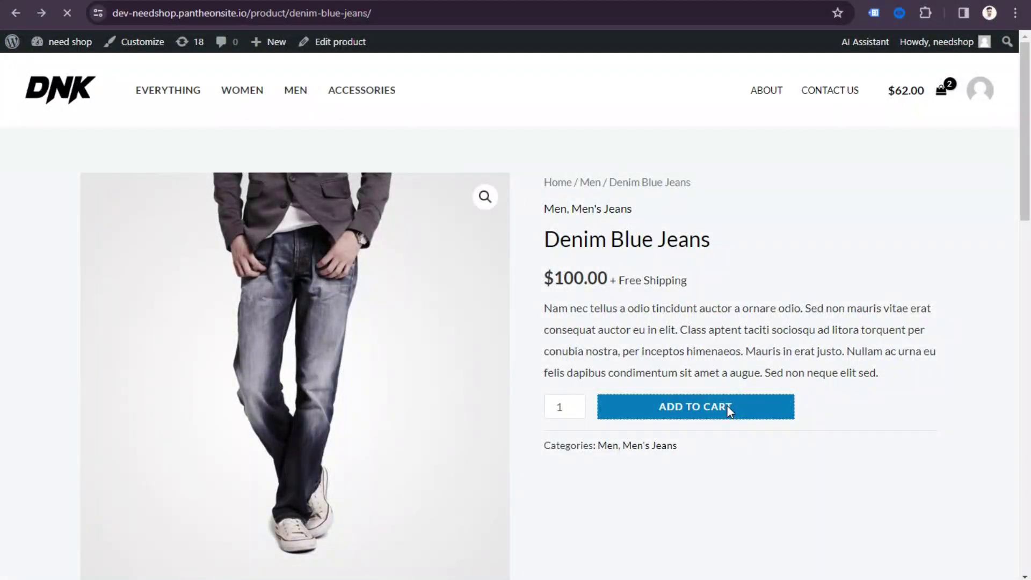
left_click(900, 13)
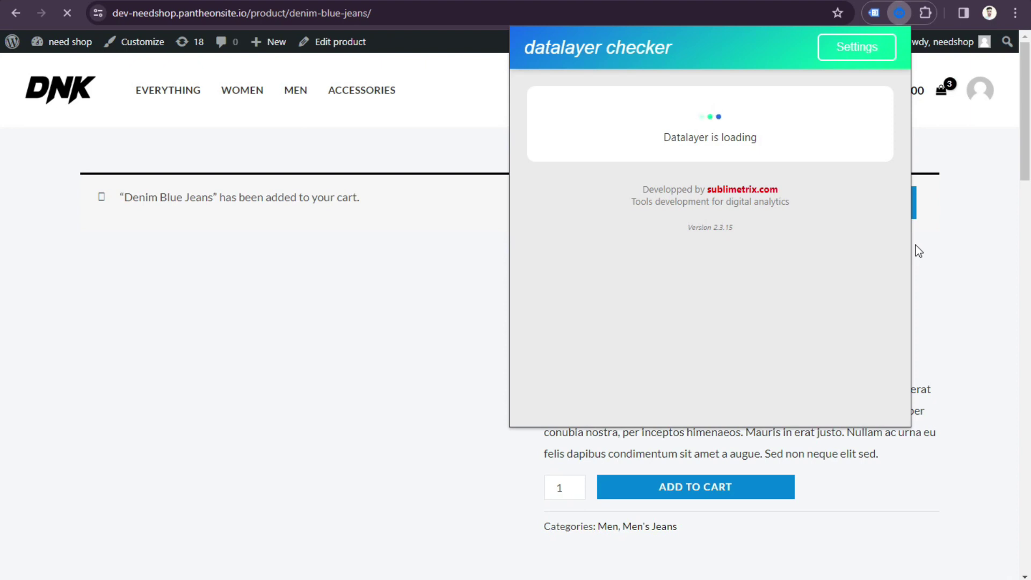
left_click(941, 246)
left_click(900, 12)
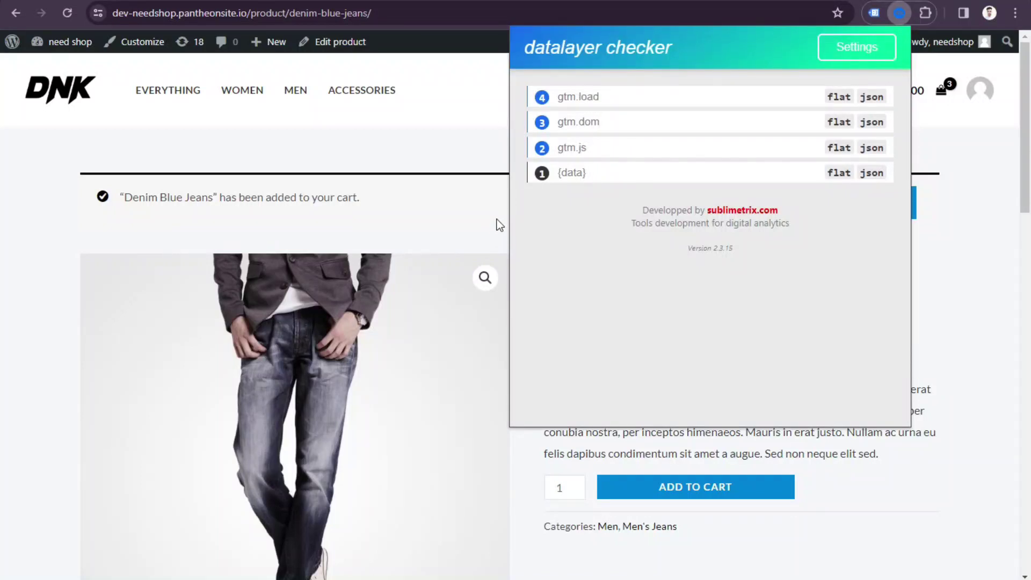
left_click(956, 258)
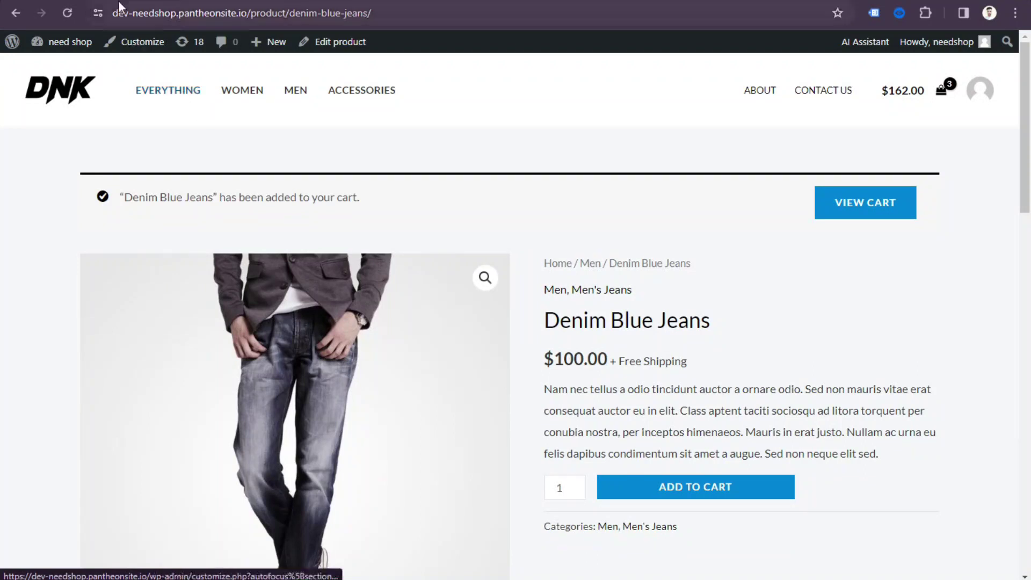
left_click(103, 54)
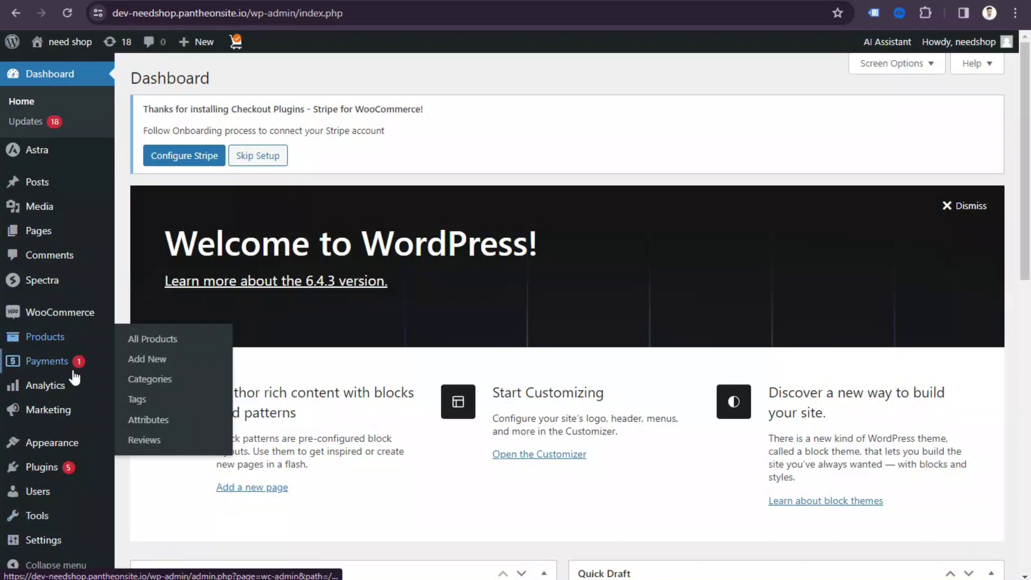
- Search Add Plugins for 'GTM4WP' and confirm the Google Tag Manager plugin is already Active
mouse_move(52, 475)
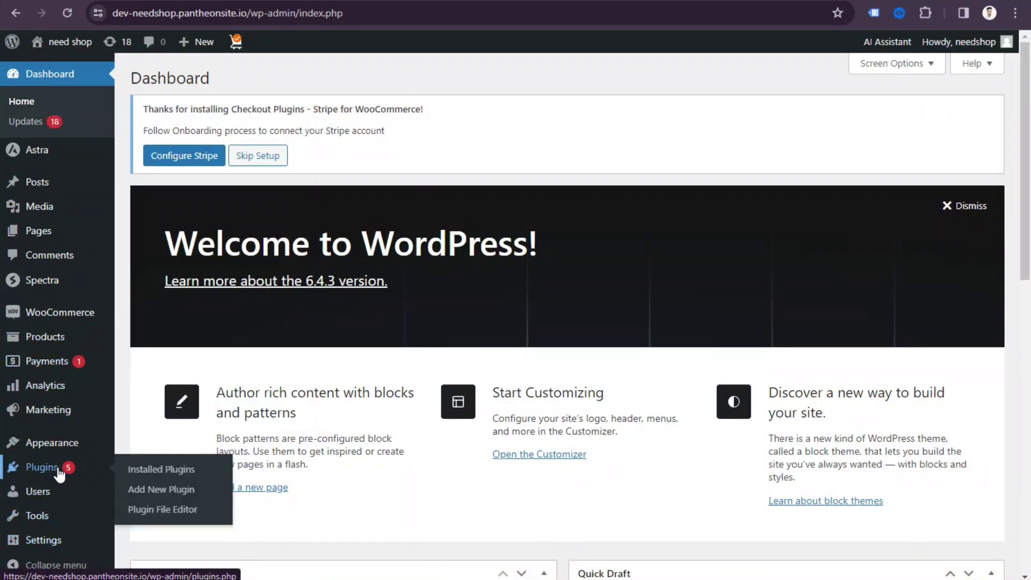
left_click(166, 496)
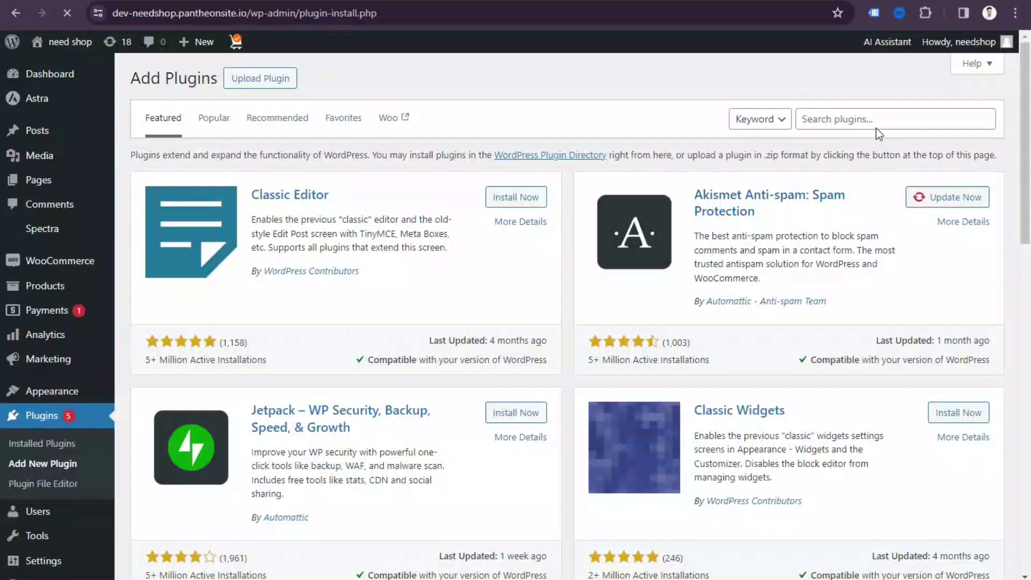
left_click(870, 118)
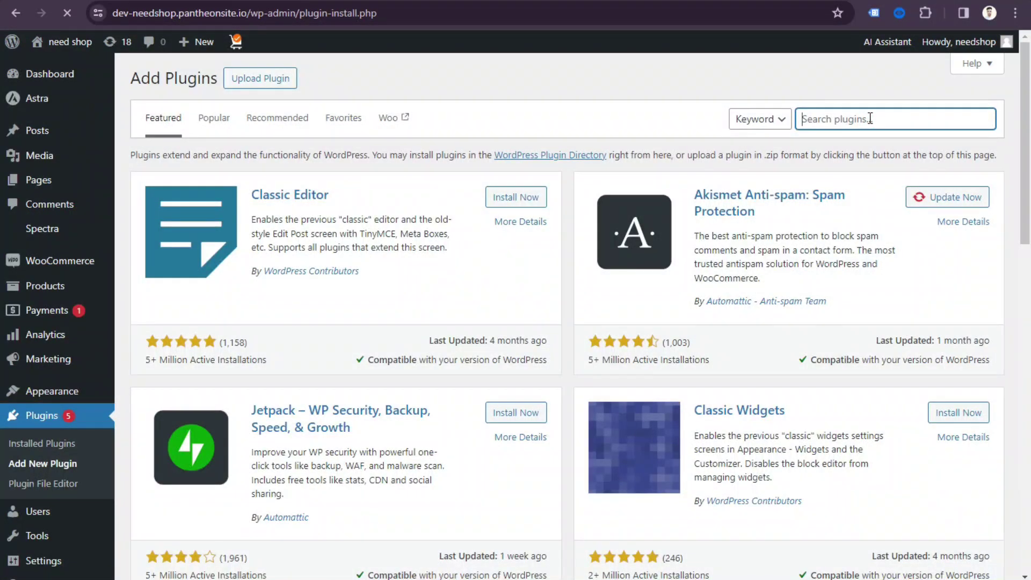
type("GTM4WP")
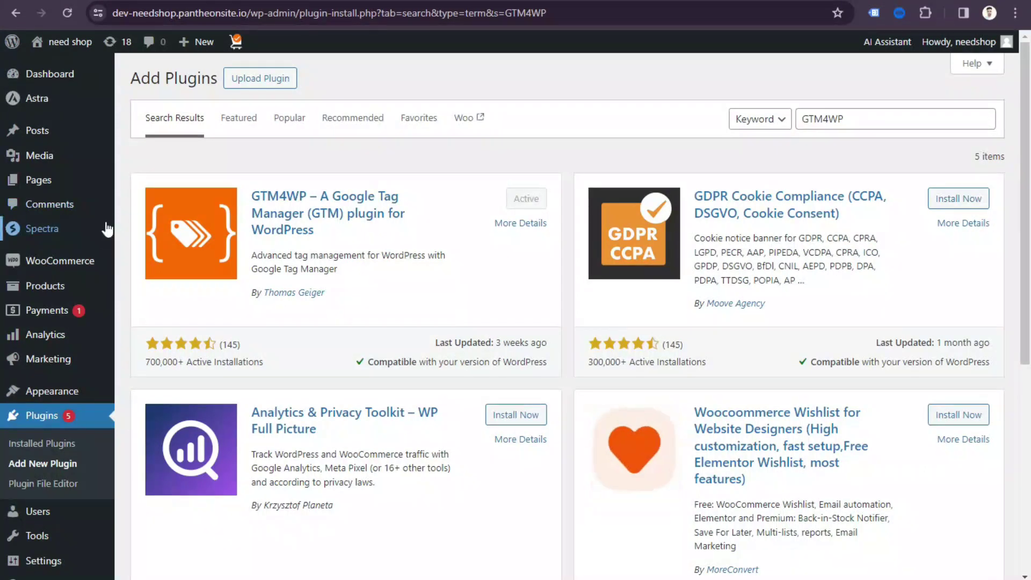
scroll(414, 266, "down", 5)
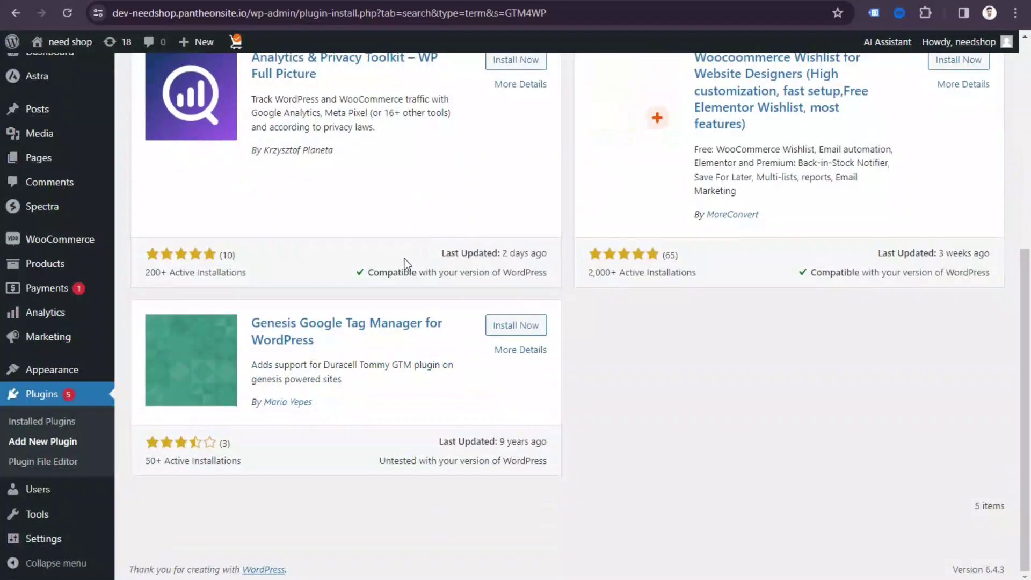
mouse_move(59, 541)
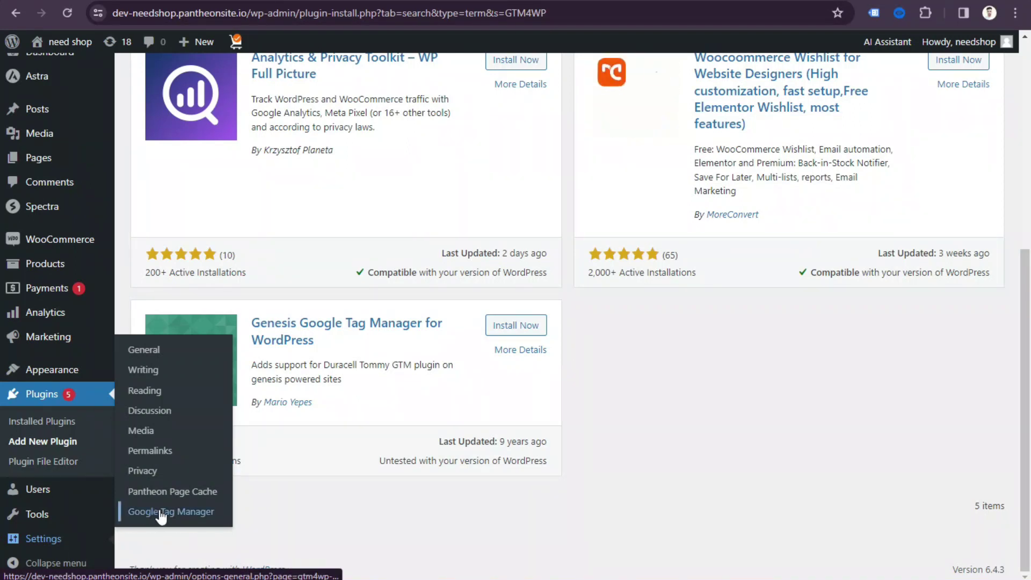
- Open the Settings > Google Tag Manager options, with the container ID already set, and view Integration
left_click(179, 514)
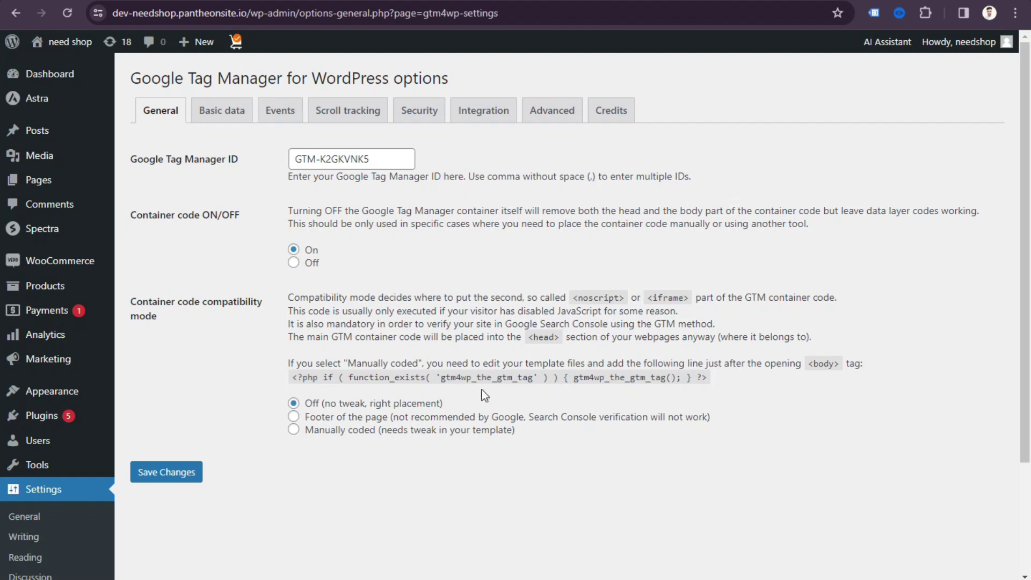
left_click(497, 115)
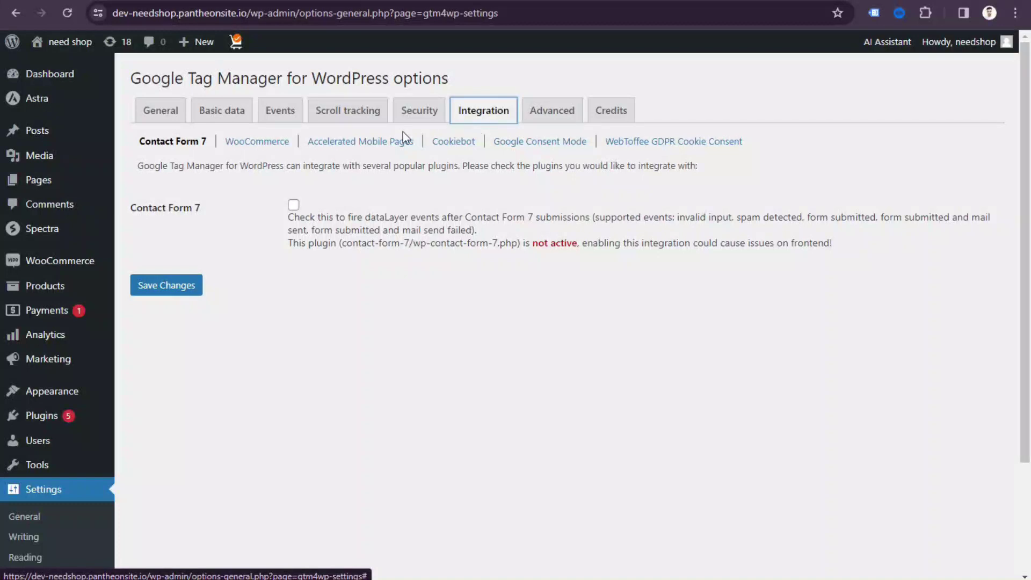
- In WooCommerce integration, enable Track e-commerce and Order data in data layer, then save
left_click(267, 149)
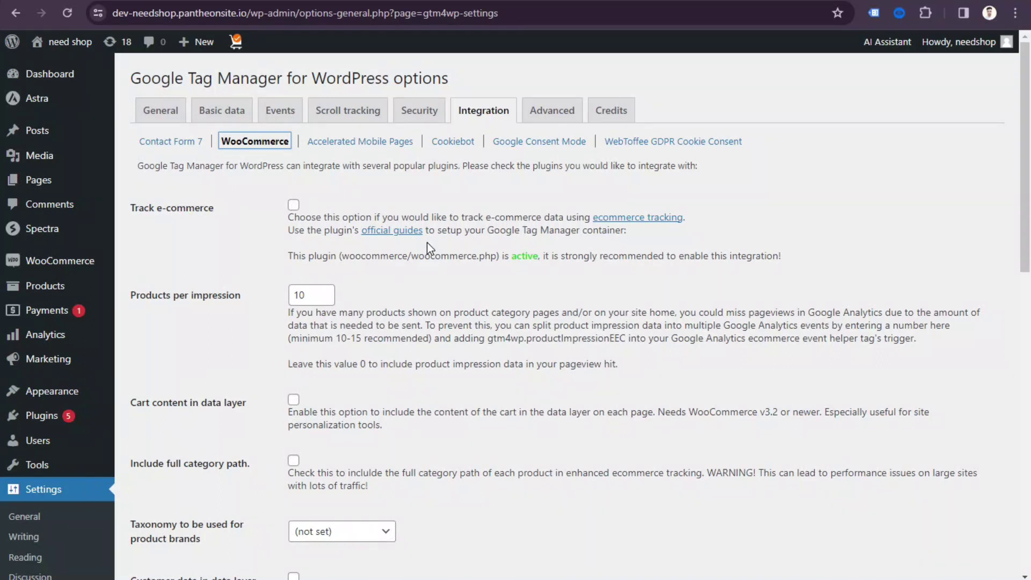
left_click(293, 205)
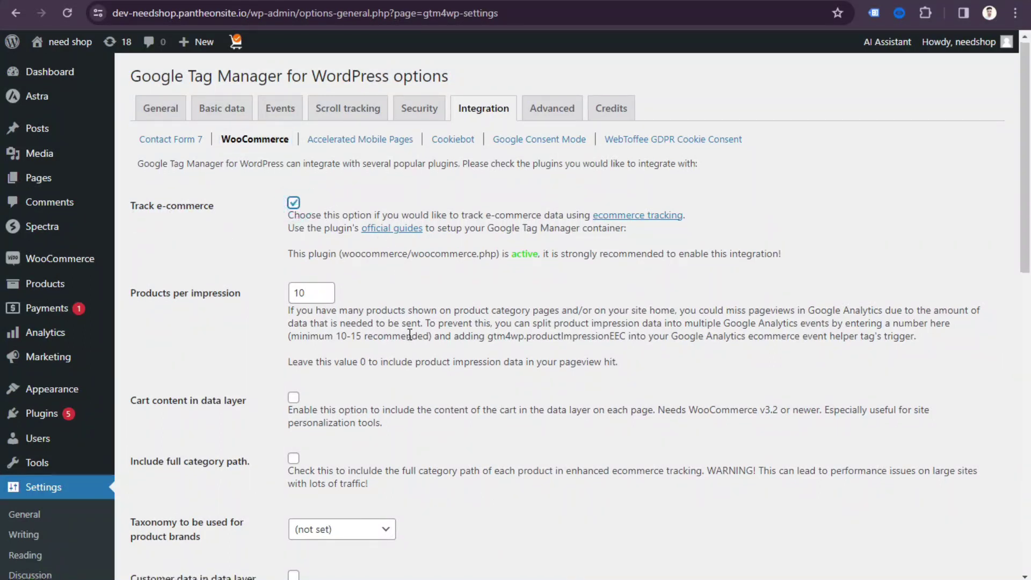
scroll(411, 337, "down", 4)
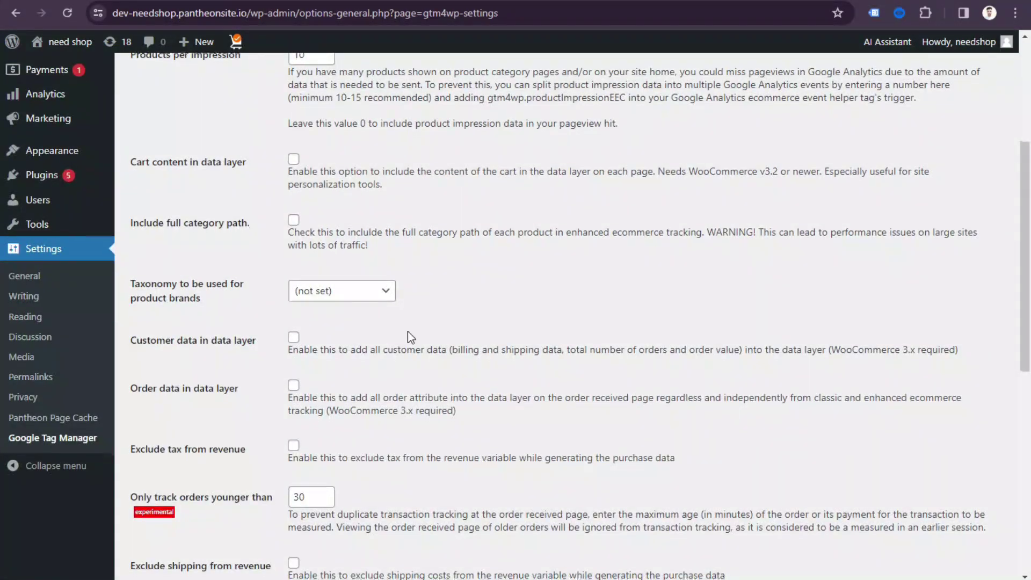
scroll(410, 333, "down", 6)
scroll(409, 331, "up", 4)
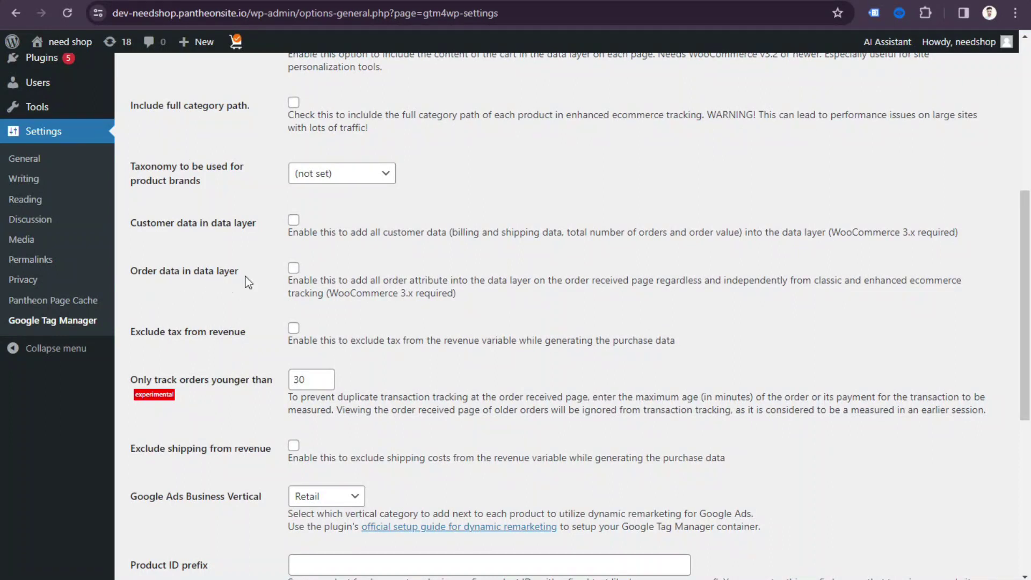
left_click(293, 267)
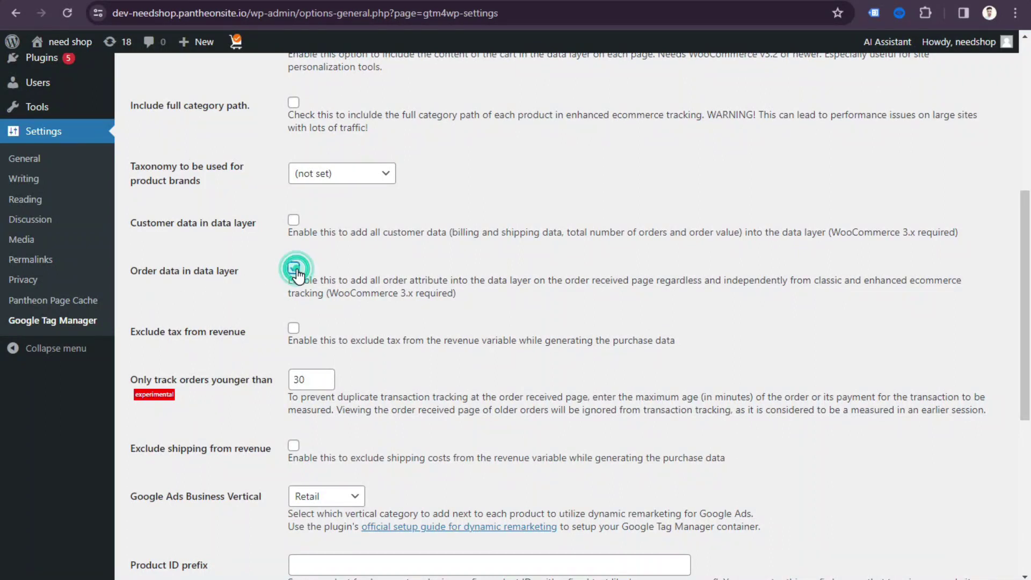
scroll(424, 268, "down", 6)
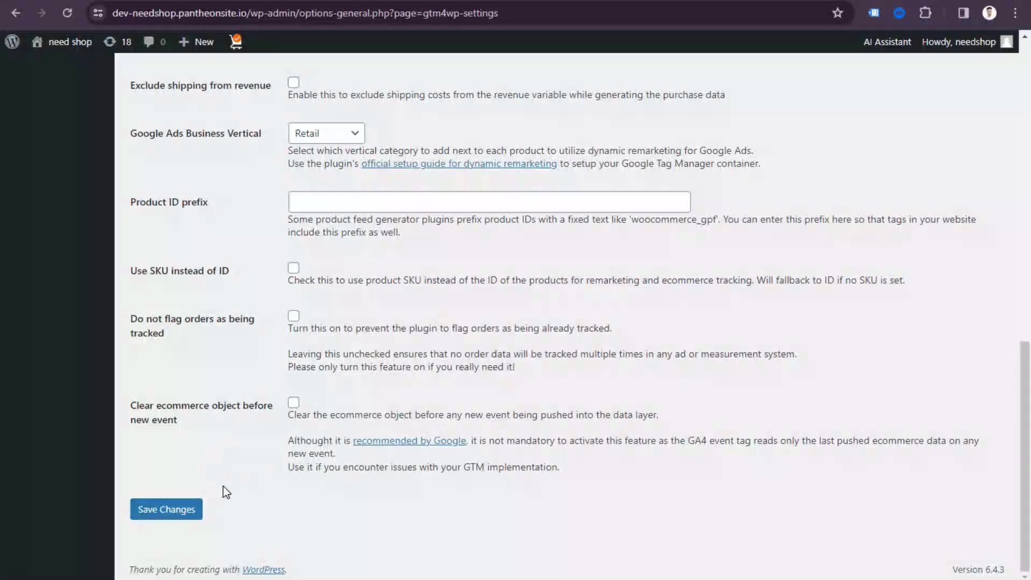
left_click(188, 514)
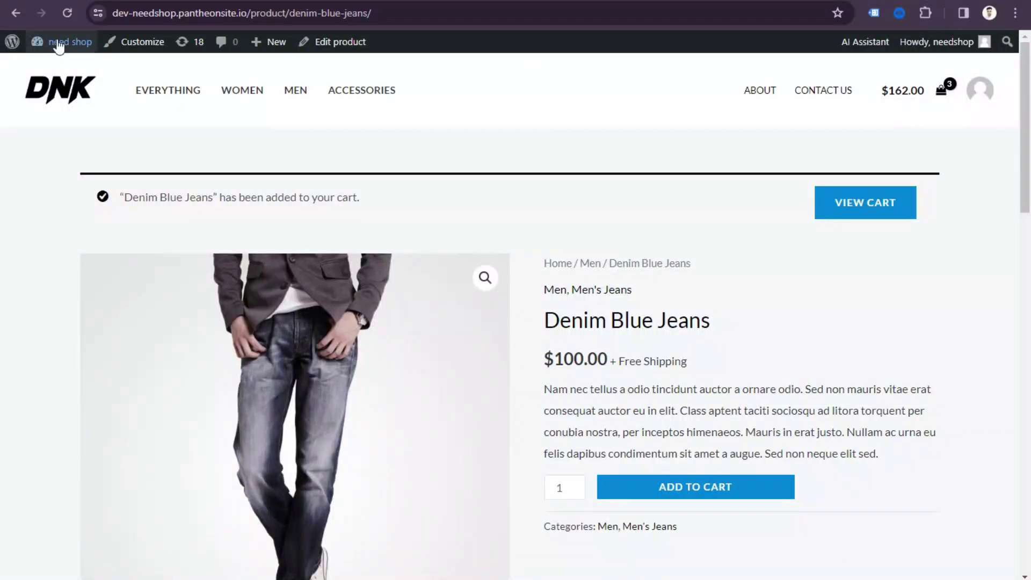
- Reload with form resubmission to re-add Denim Blue Jeans (4 items, $262.00) and open Datalayer Checker
left_click(67, 15)
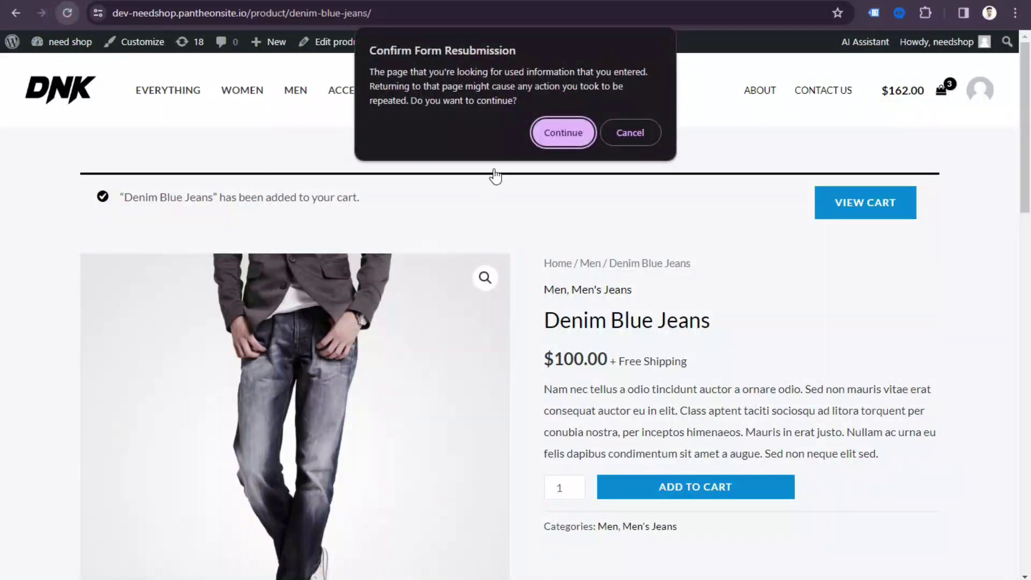
left_click(561, 134)
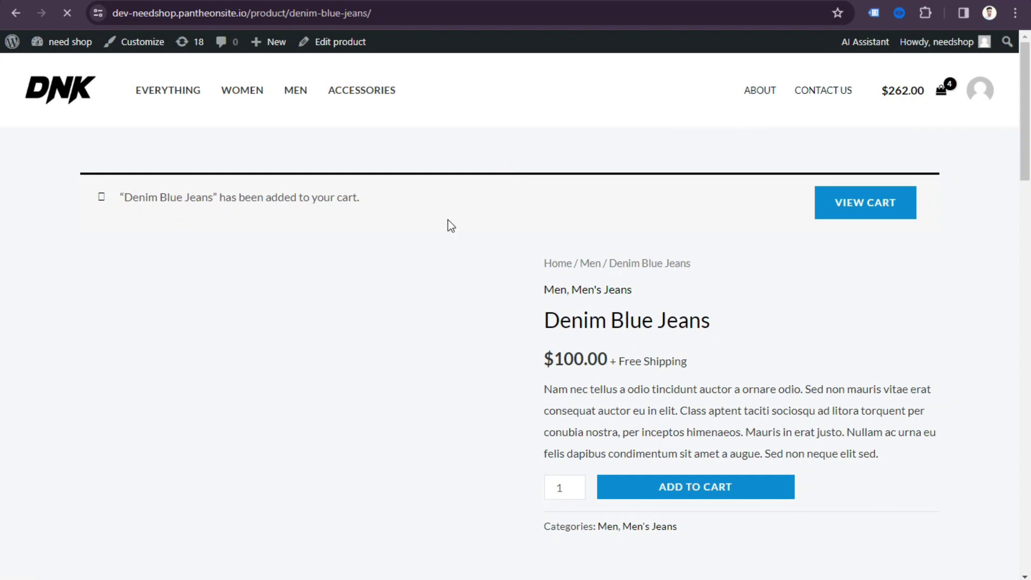
left_click(899, 13)
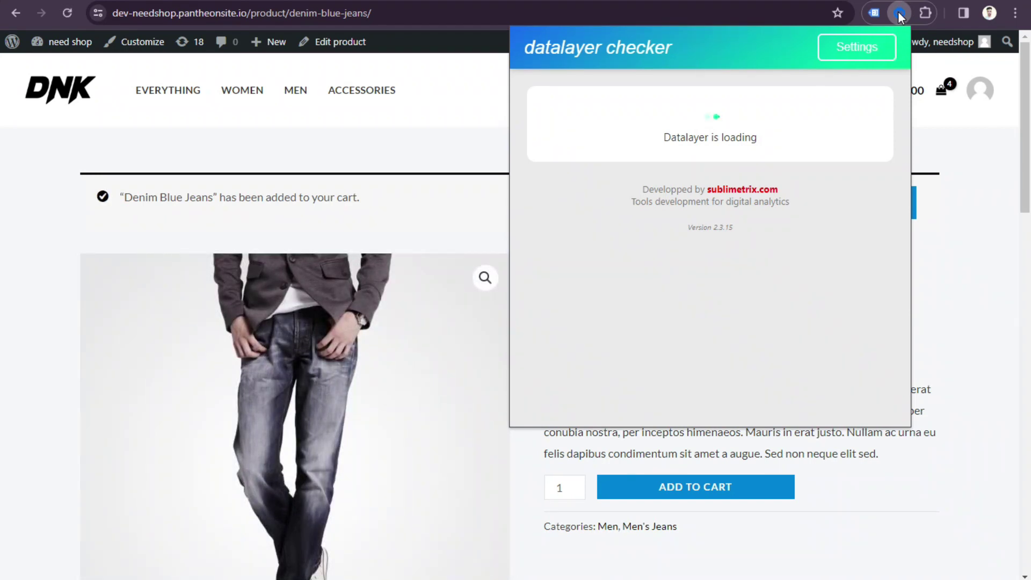
- Reopen Datalayer Checker and expand view_item, showing Denim Blue Jeans at 100 USD, then close it
left_click(899, 13)
left_click(899, 13)
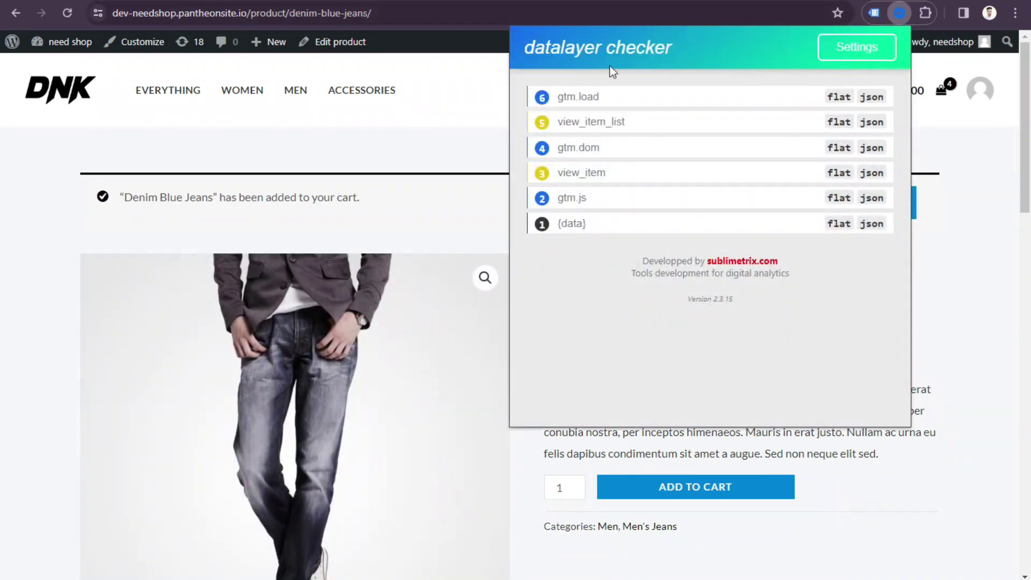
left_click(607, 182)
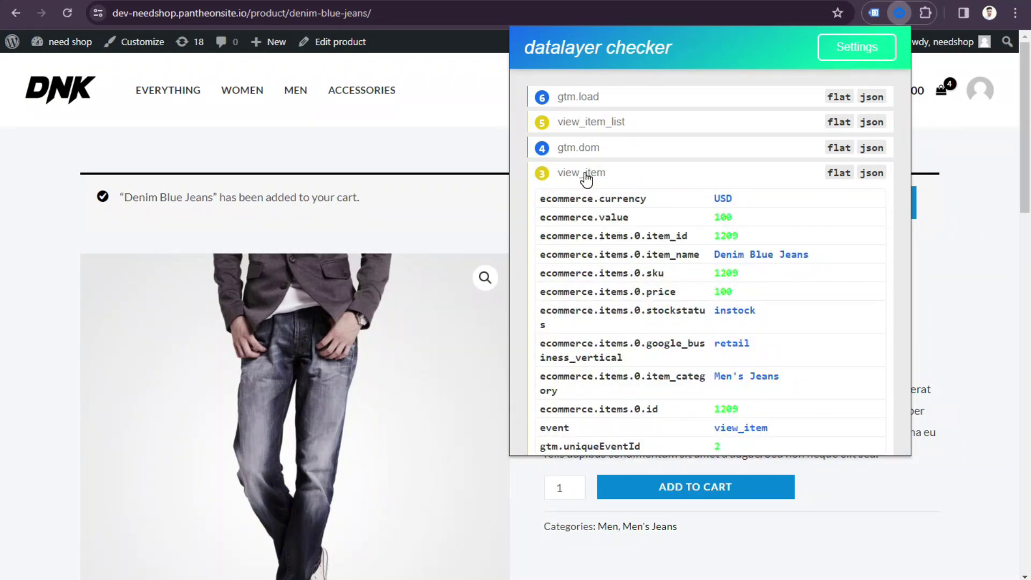
scroll(698, 298, "down", 2)
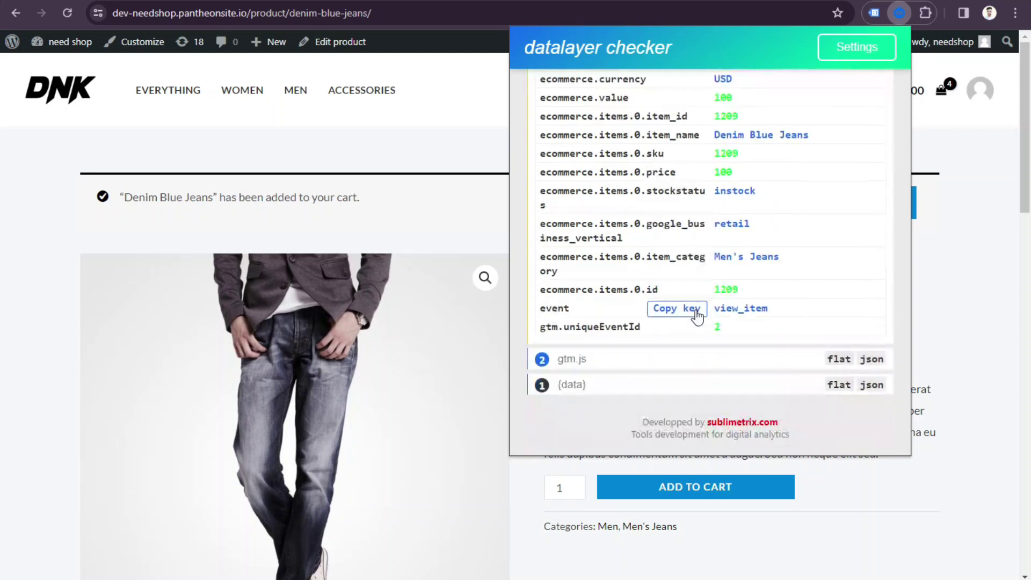
scroll(693, 322, "up", 2)
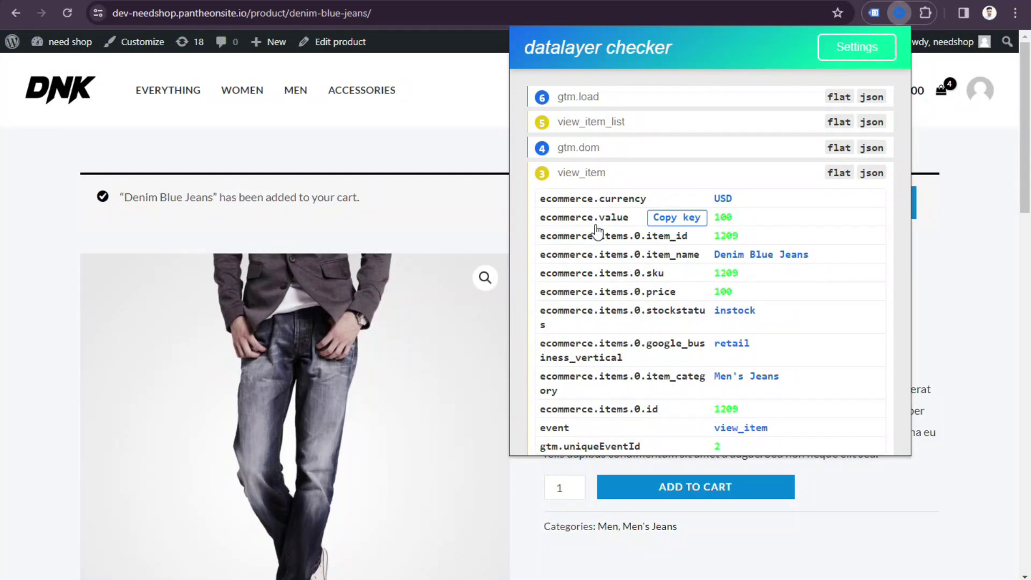
key("Escape")
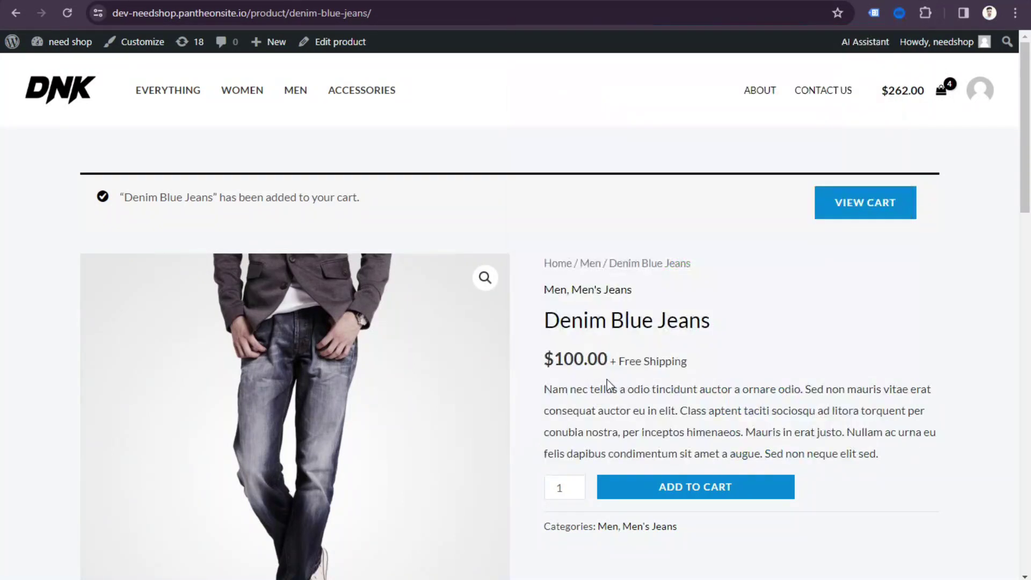
- Start Google Tag Manager Preview and connect Tag Assistant to the needshop site
key("ctrl+Tab")
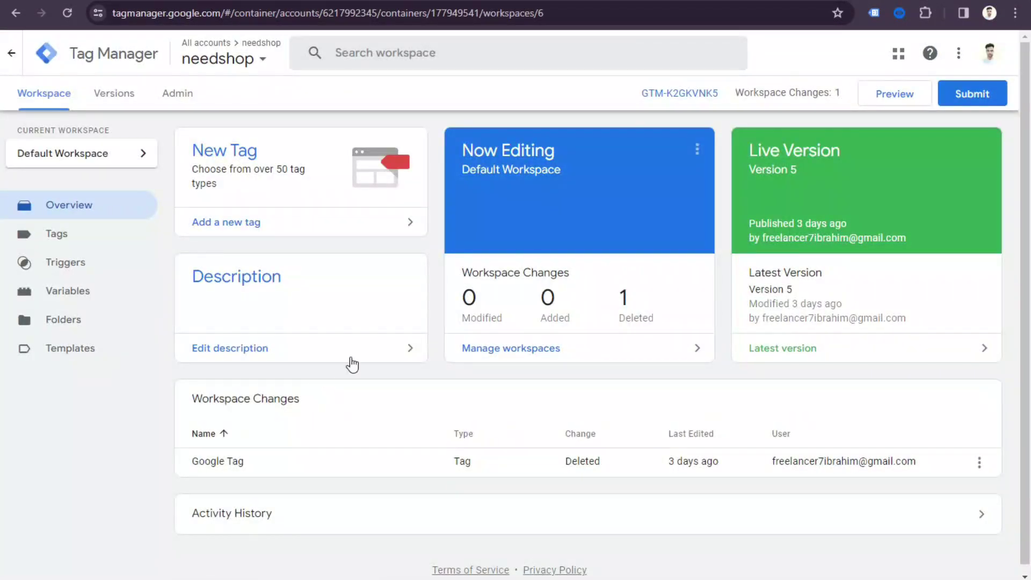
left_click(905, 102)
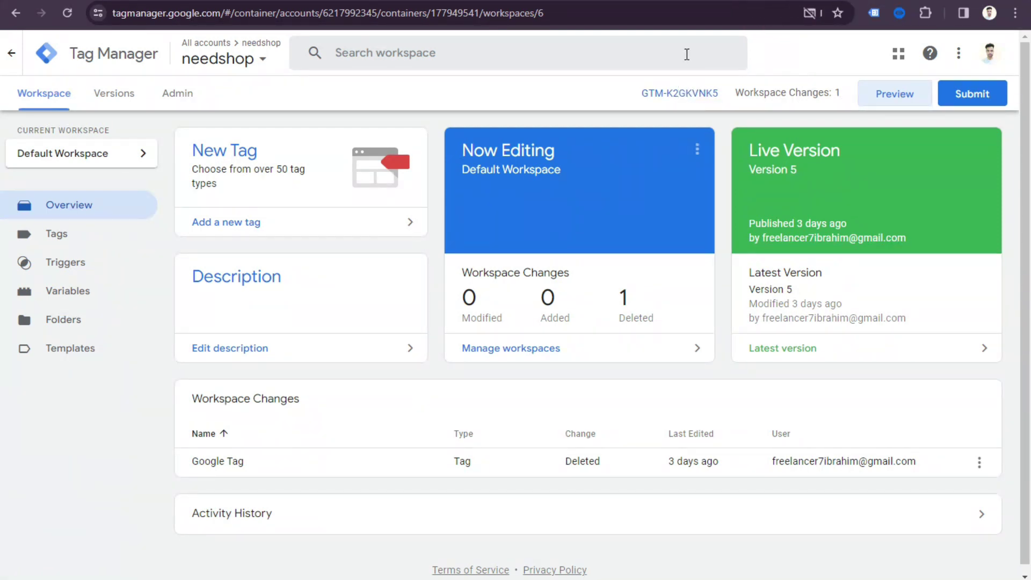
left_click(893, 102)
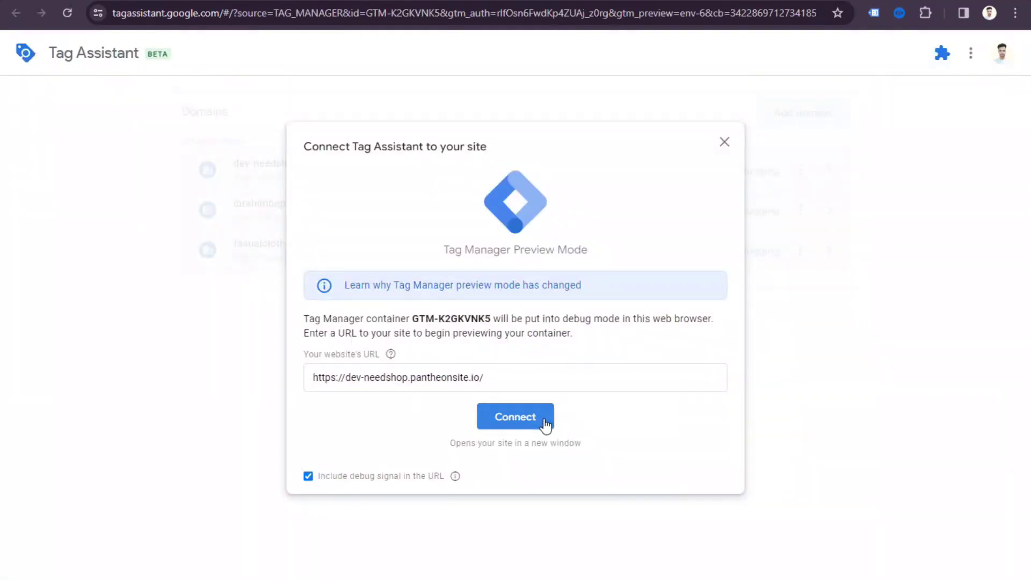
left_click(544, 423)
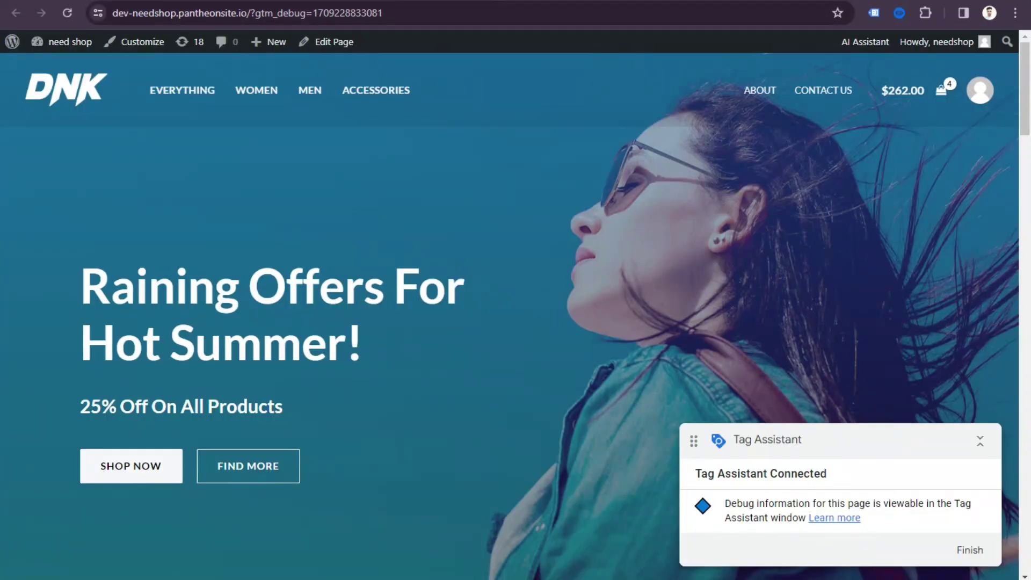
- Dismiss the Tag Assistant connection notice and open Denim Blue Jeans on the debug-connected store
key("alt+Tab")
left_click(514, 302)
key("alt+Tab")
scroll(465, 482, "down", 5)
scroll(475, 491, "down", 12)
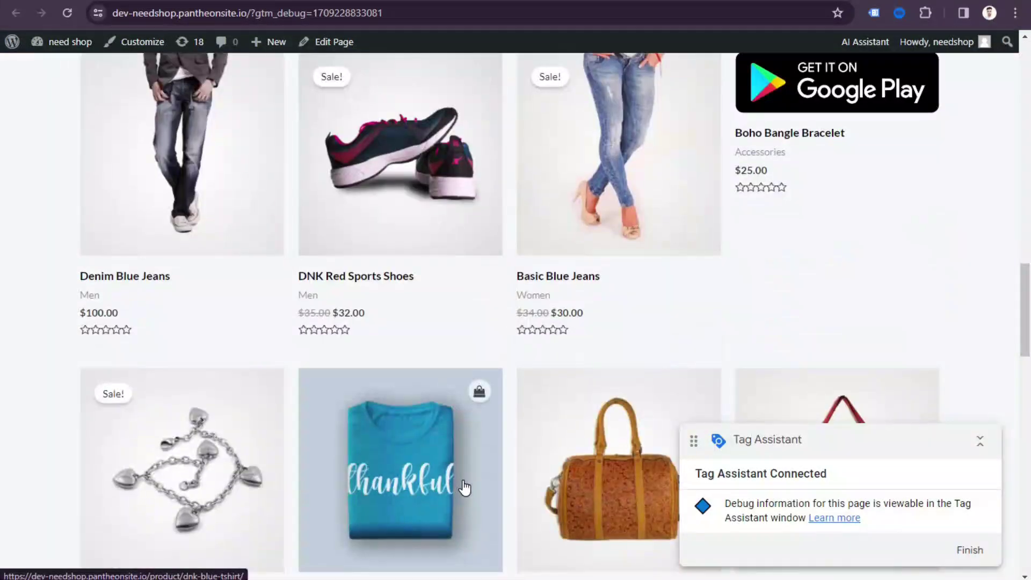
scroll(465, 484, "up", 4)
left_click(204, 408)
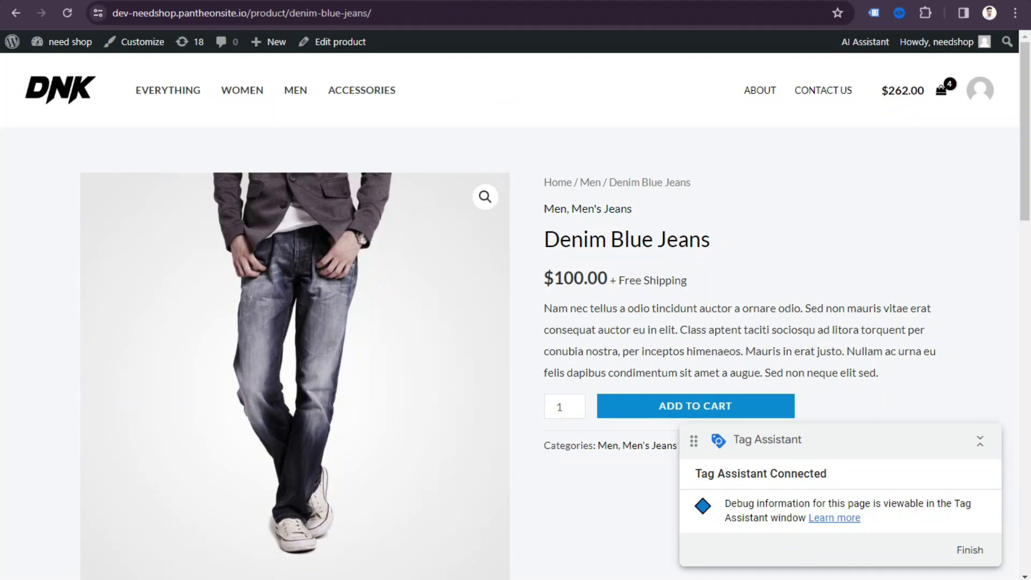
- Inspect the view_item event's data layer: Denim Blue Jeans, 100 USD, Men's Jeans
key("alt+Tab")
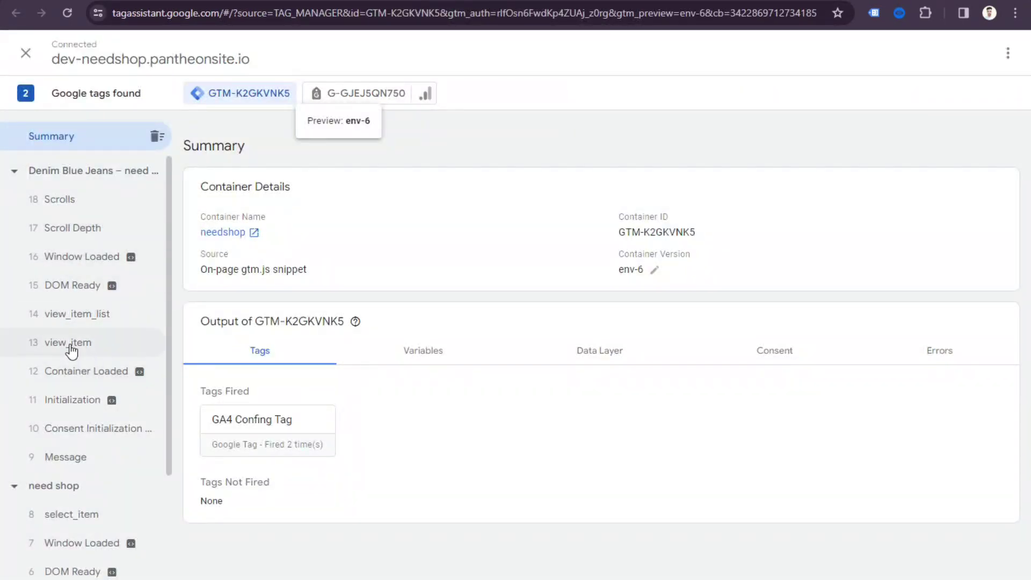
left_click(100, 348)
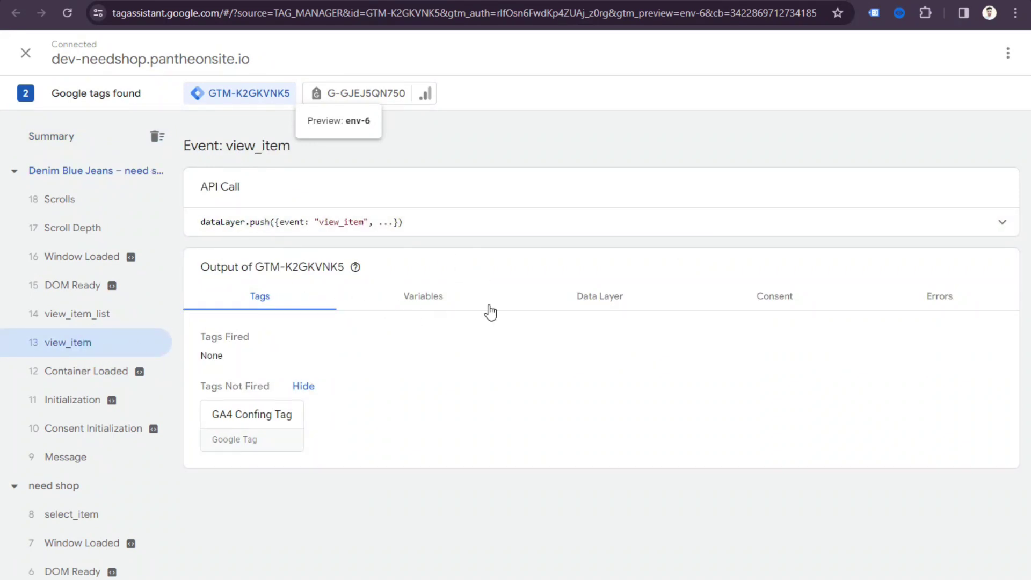
left_click(615, 301)
scroll(646, 252, "down", 3)
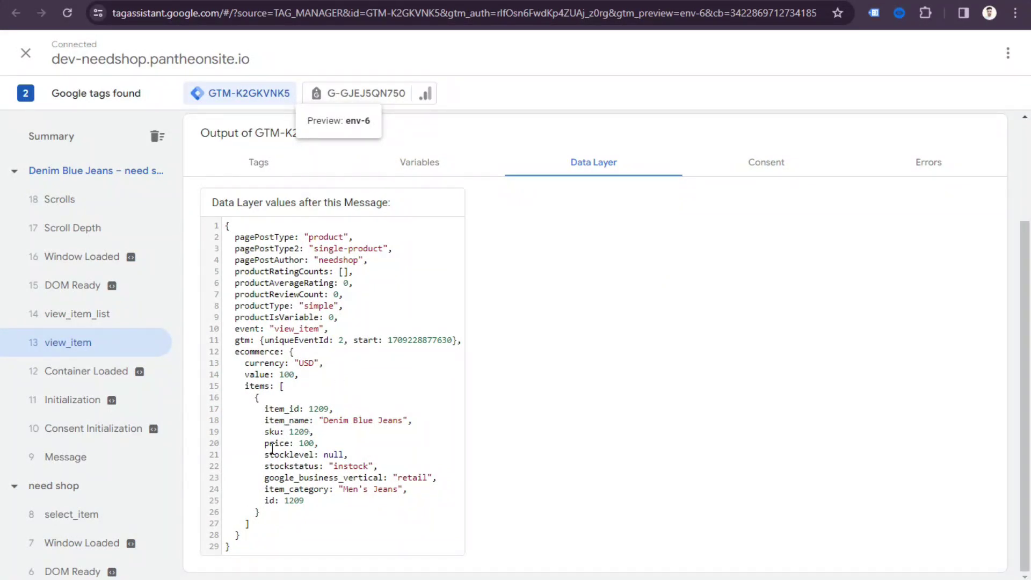
key("alt+Tab")
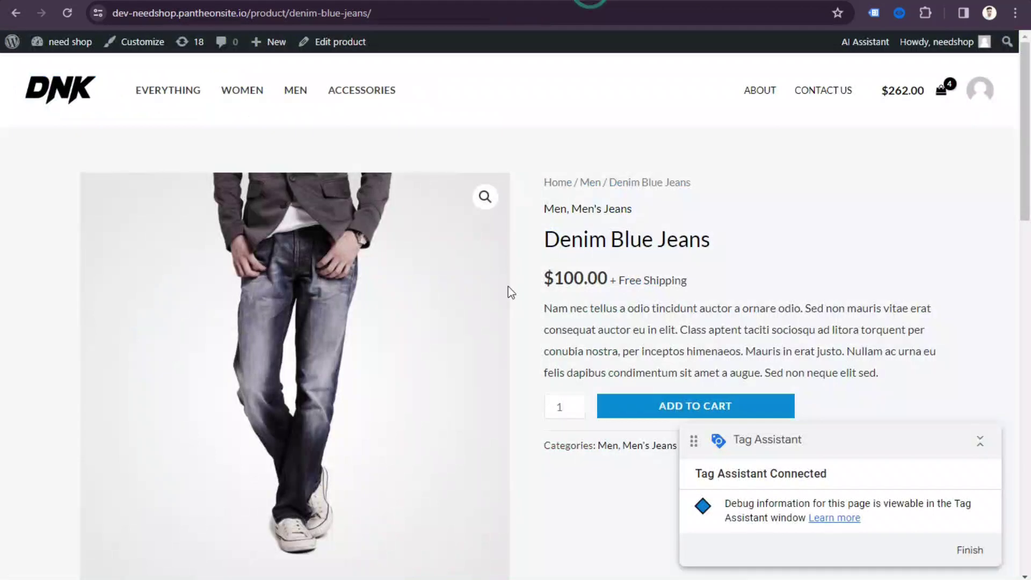
- Add Denim Blue Jeans to the cart and inspect the 19 add_to_cart event's data layer in Tag Assistant
left_click(640, 408)
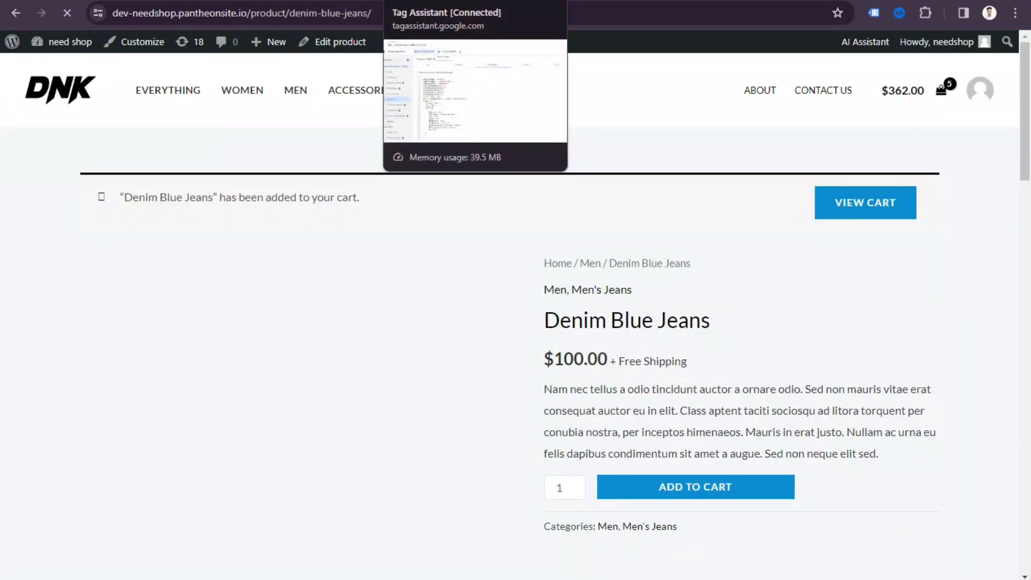
key("alt+Tab")
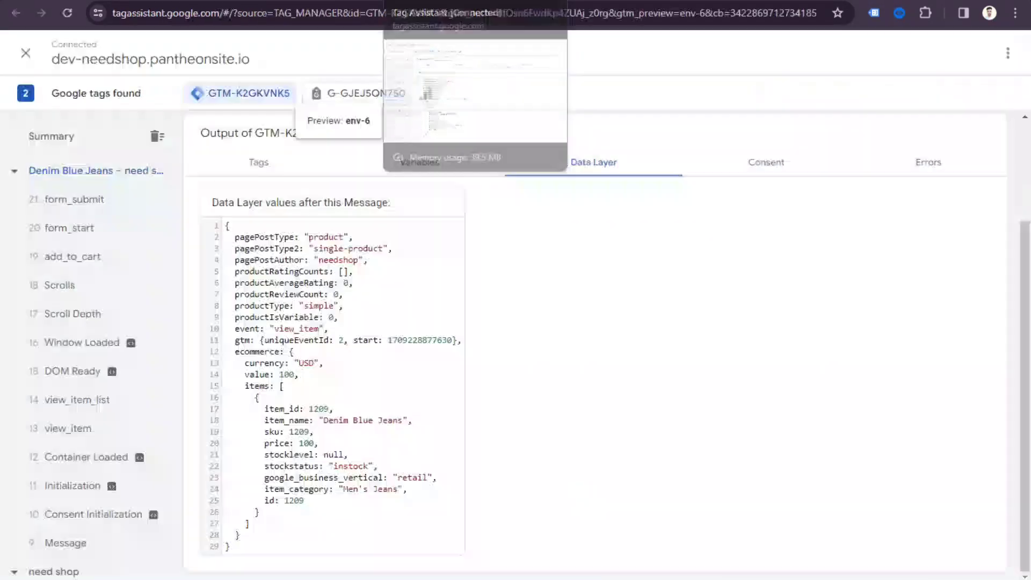
left_click(87, 271)
scroll(575, 237, "down", 5)
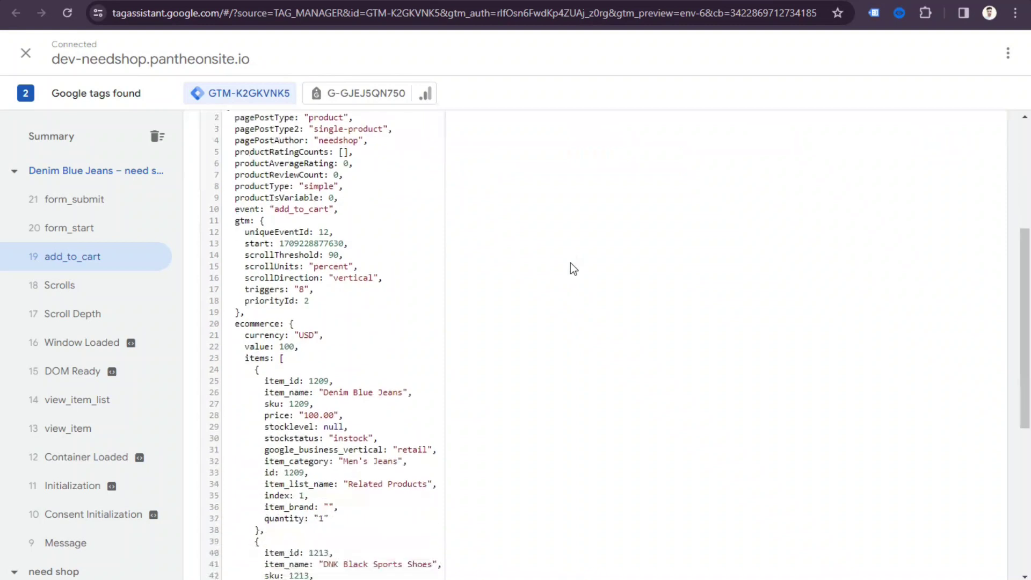
scroll(495, 396, "up", 8)
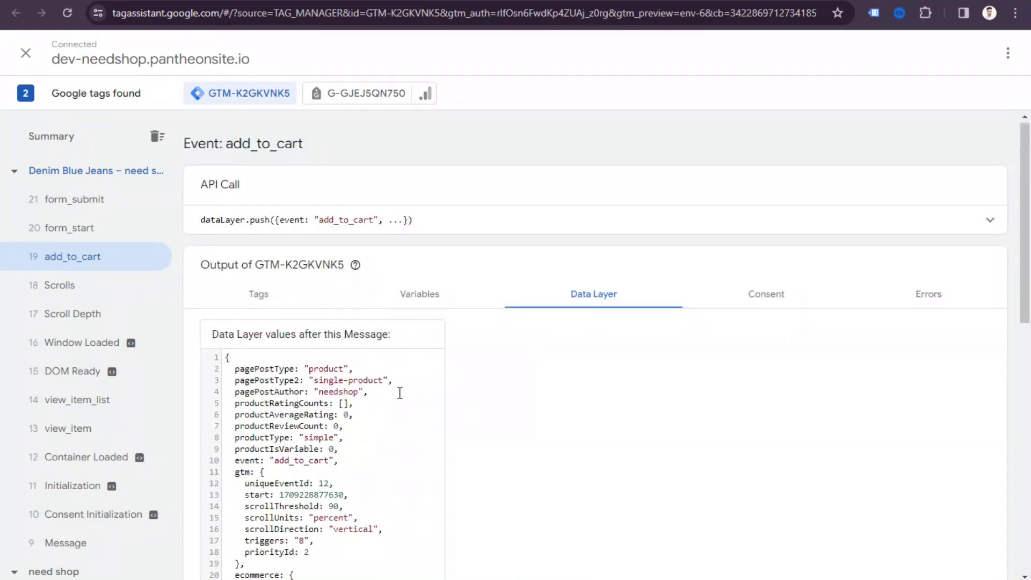
scroll(398, 391, "down", 6)
scroll(311, 285, "down", 4)
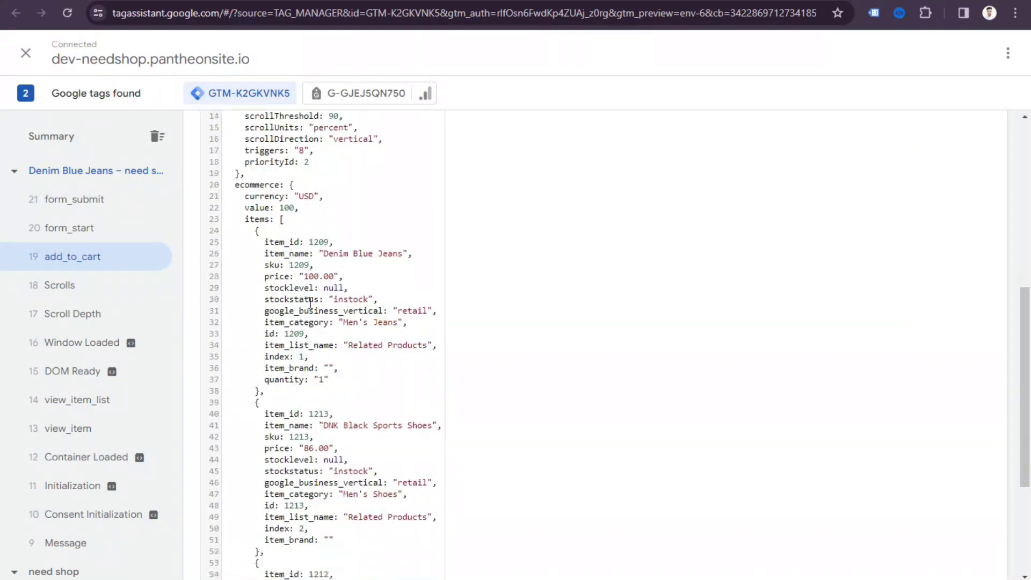
scroll(304, 412, "up", 7)
scroll(305, 412, "up", 1)
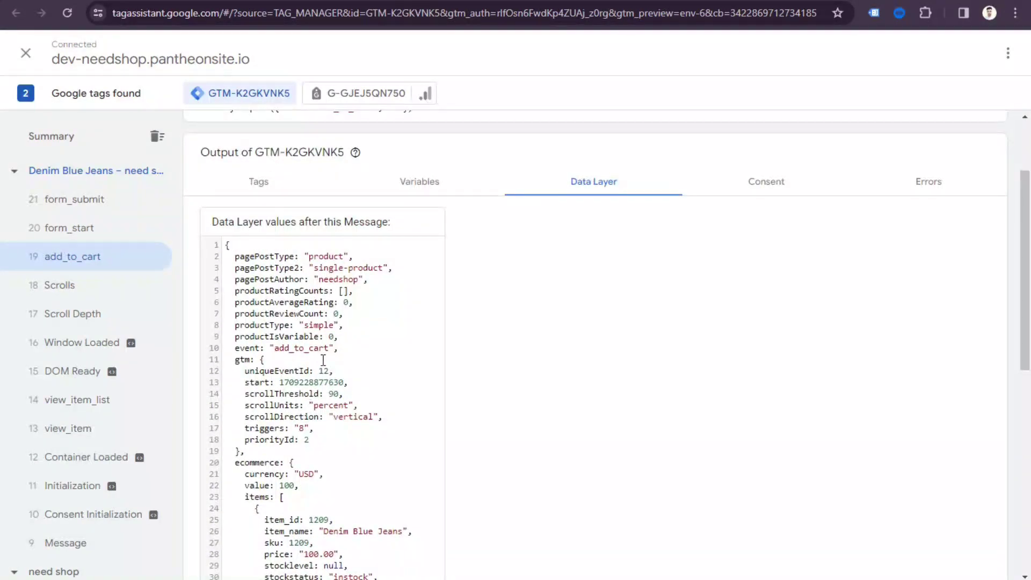
- Review the add_to_cart Variables tab and its Data Layer again, then return to the product page
left_click(408, 182)
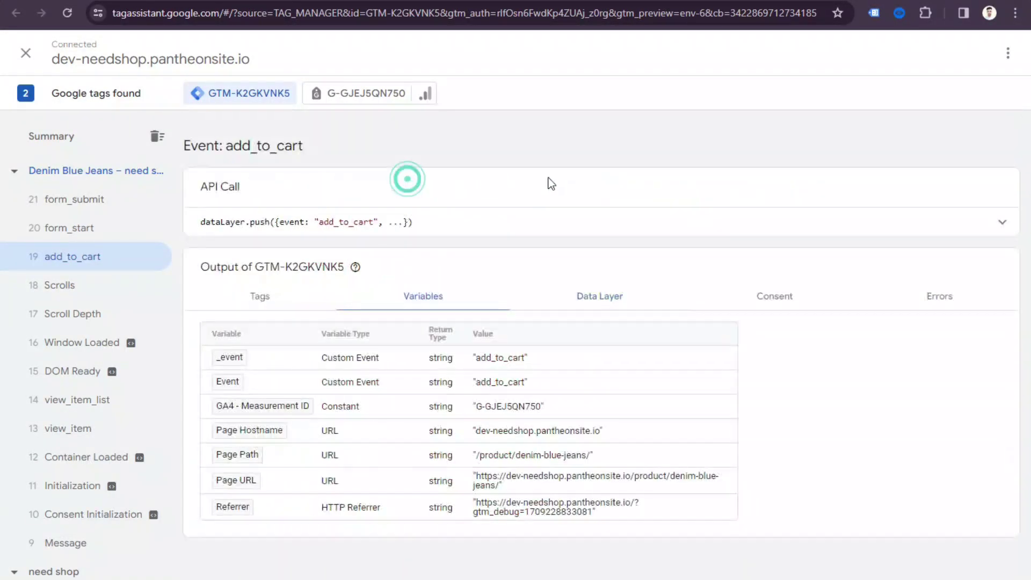
left_click(599, 317)
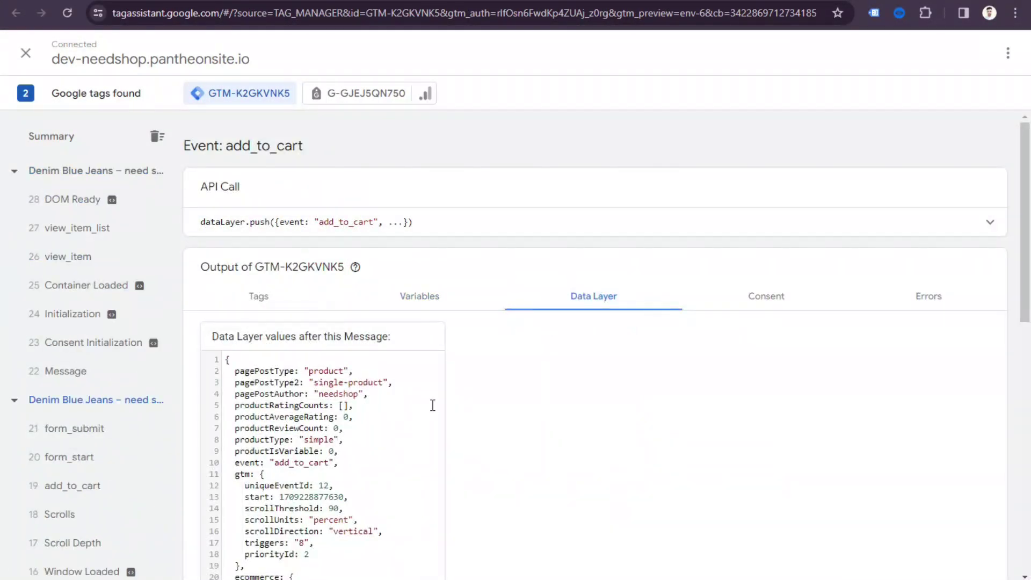
double_click(351, 223)
double_click(350, 223)
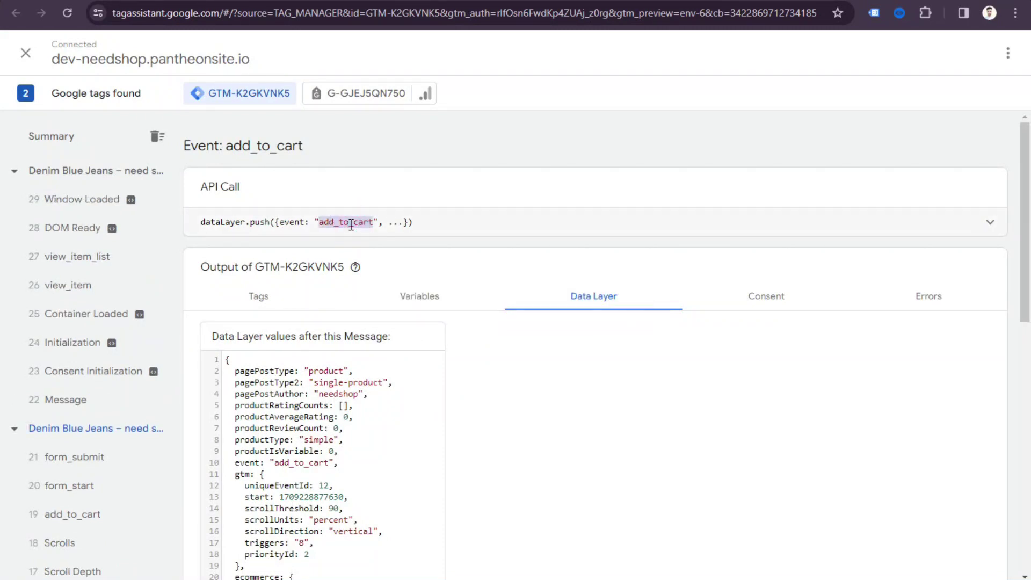
key("alt+Tab")
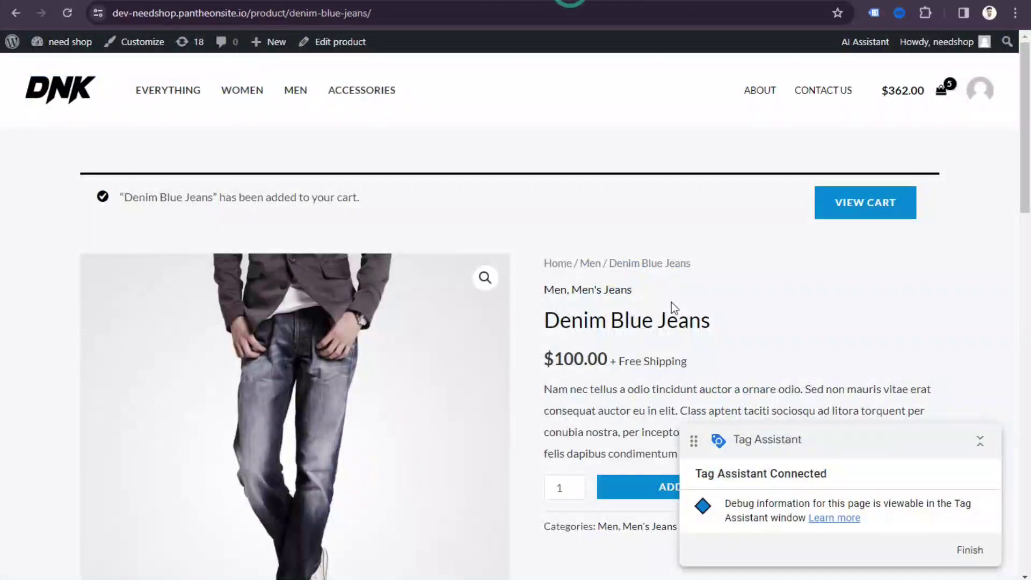
- Open the shop's cart page holding 5 items totalling $362.00
scroll(671, 309, "down", 3)
left_click(865, 90)
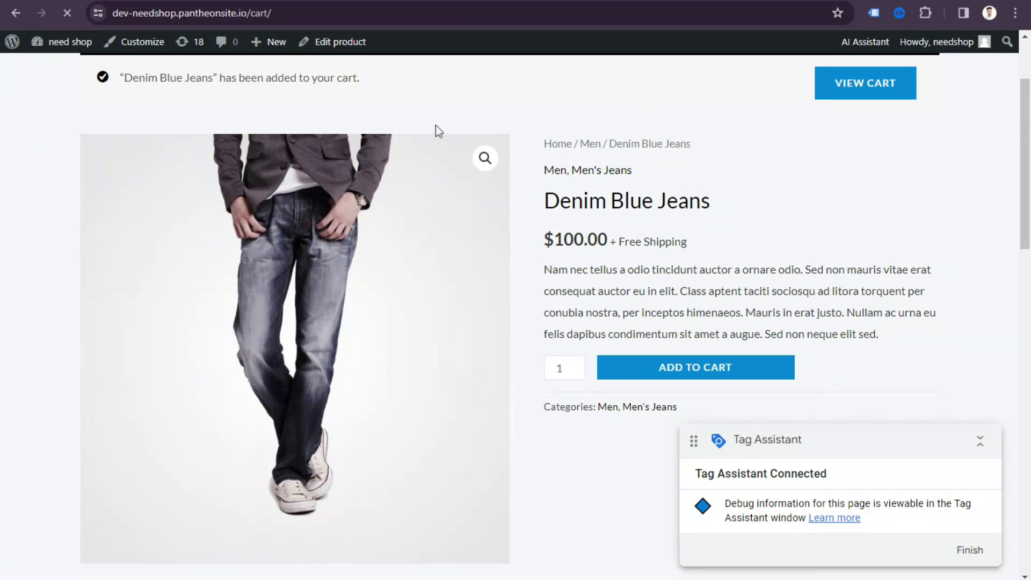
key("alt+Tab")
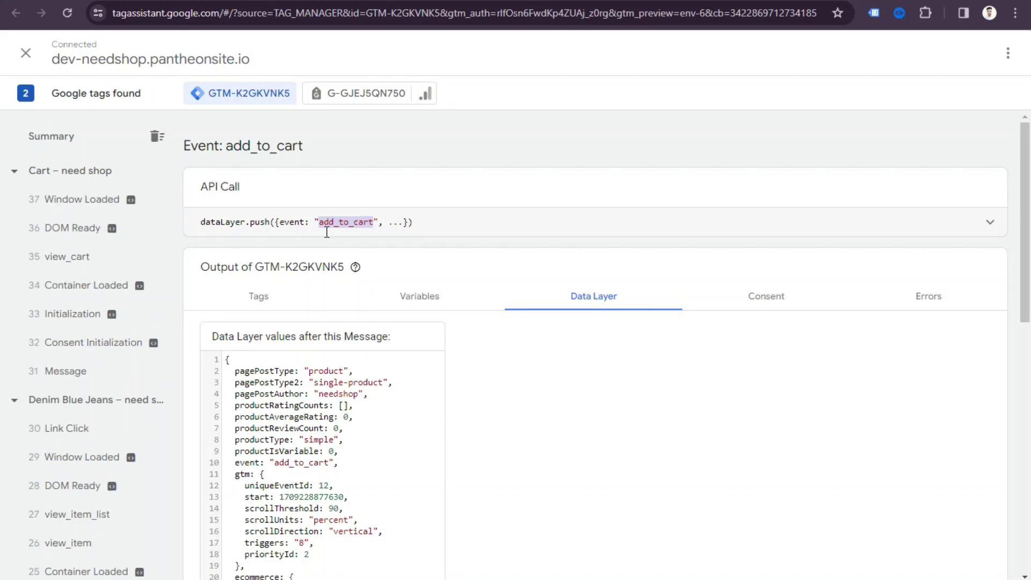
- Confirm the 35 view_cart event carries a 362 USD value, then return to the Tag Manager workspace
scroll(452, 337, "down", 2)
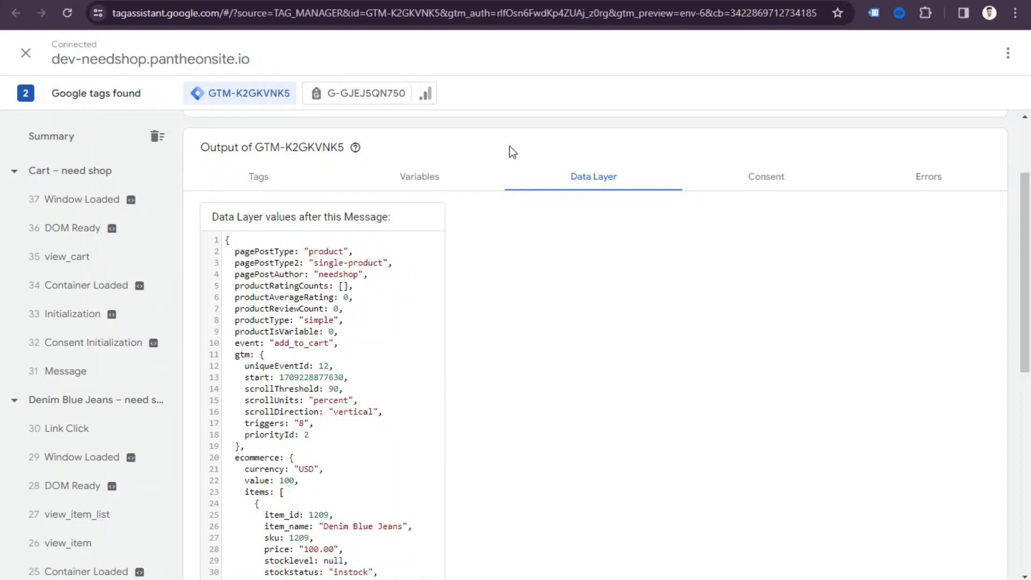
left_click(97, 261)
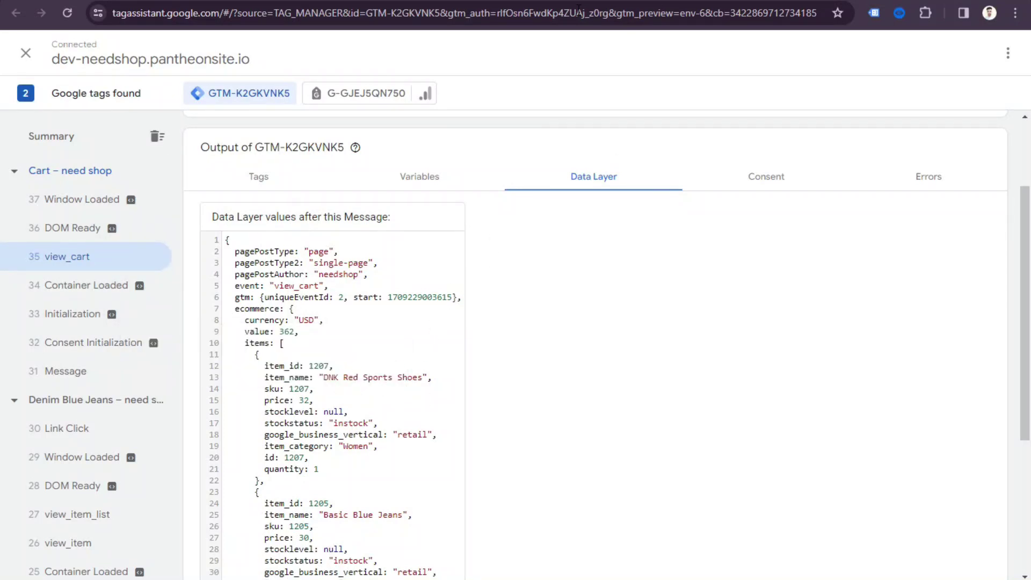
key("alt+Tab")
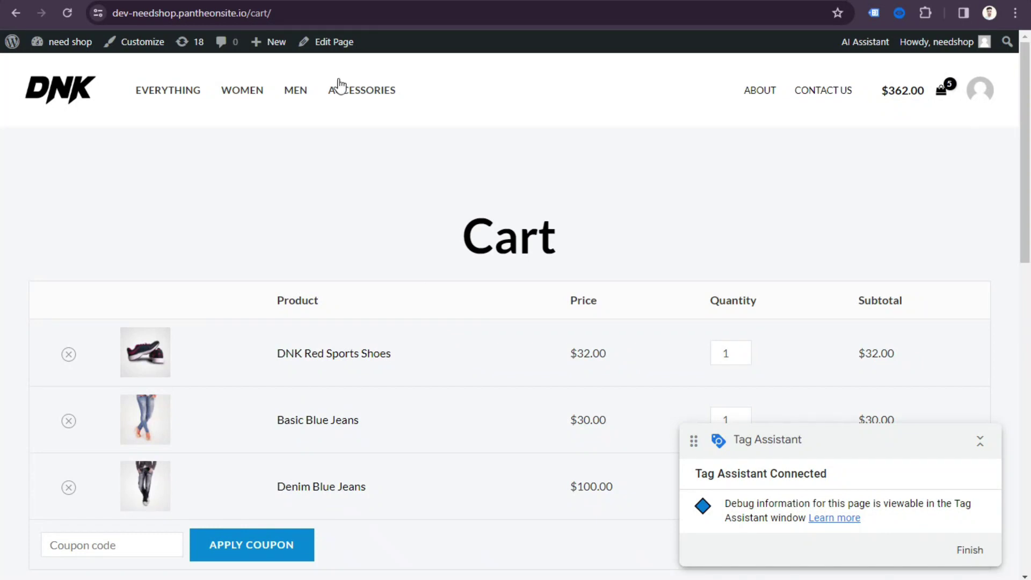
key("ctrl+Tab")
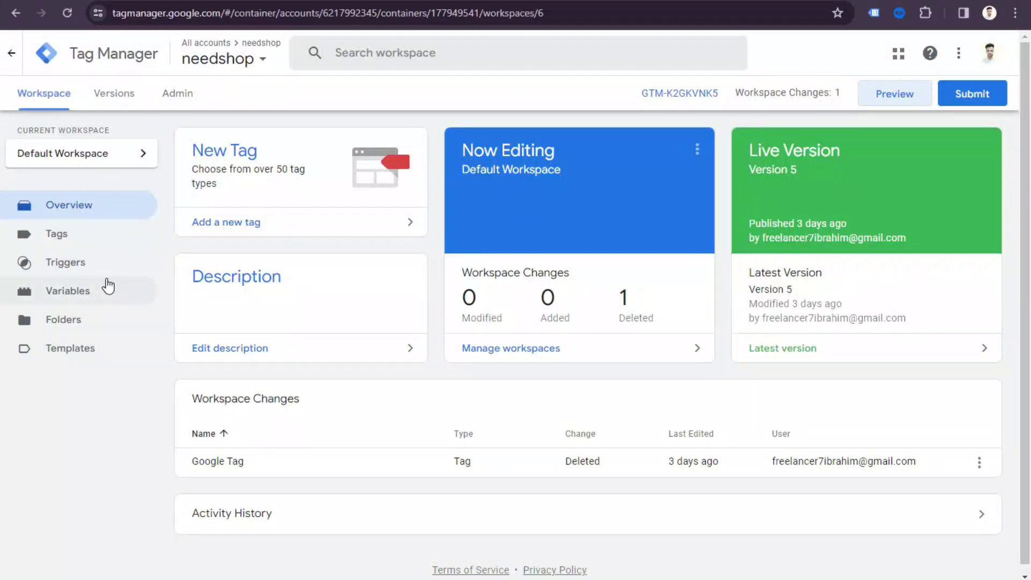